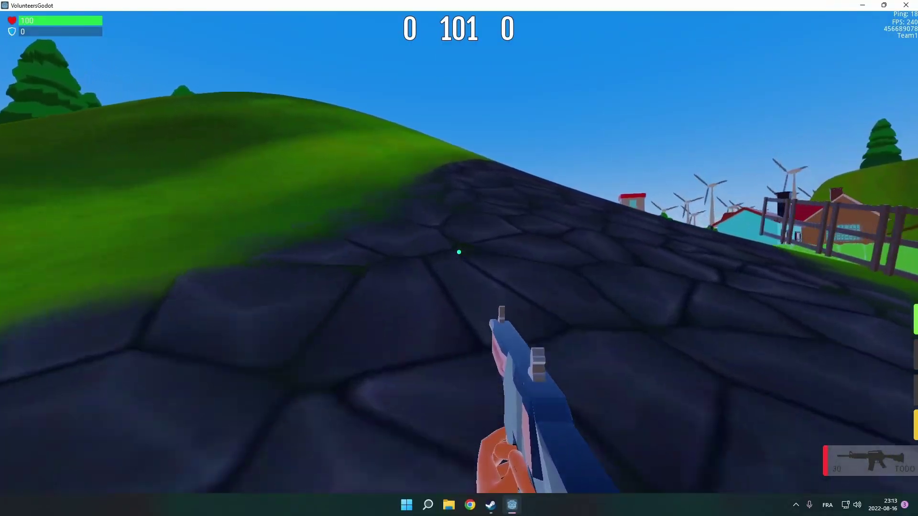
# Walk along the stone road into the town and past the red-trimmed garage building to view the game map.
pyautogui.press('w')
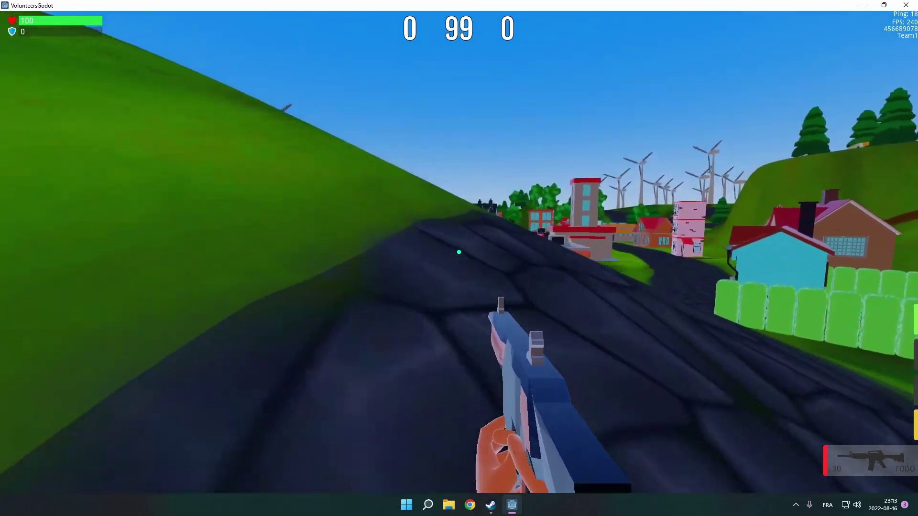
pyautogui.press('w')
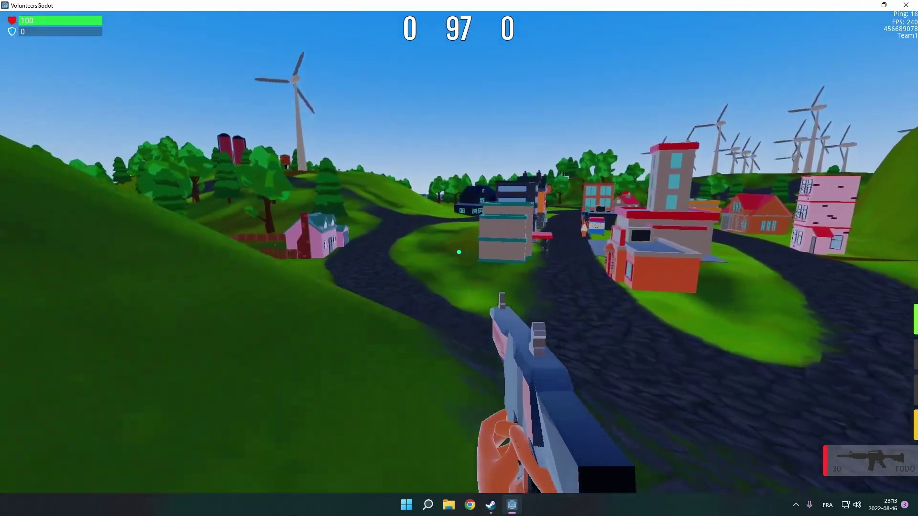
pyautogui.press('w')
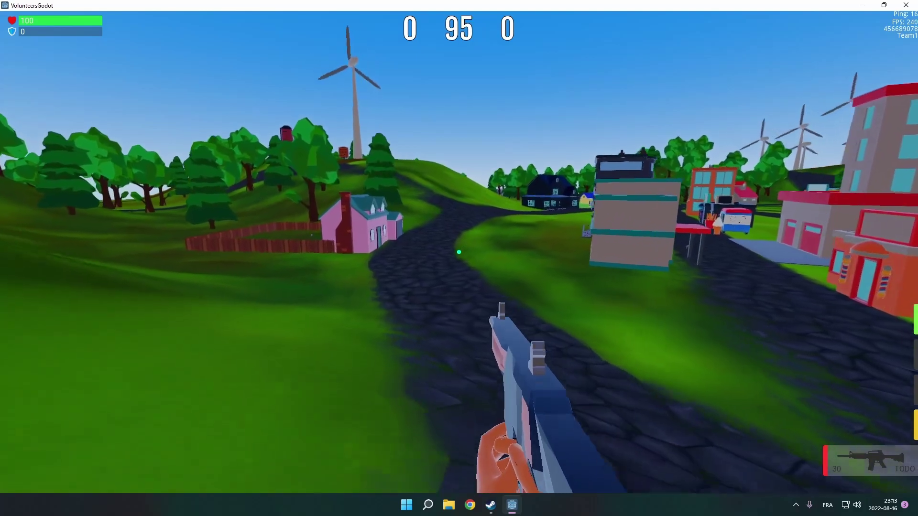
pyautogui.press('w')
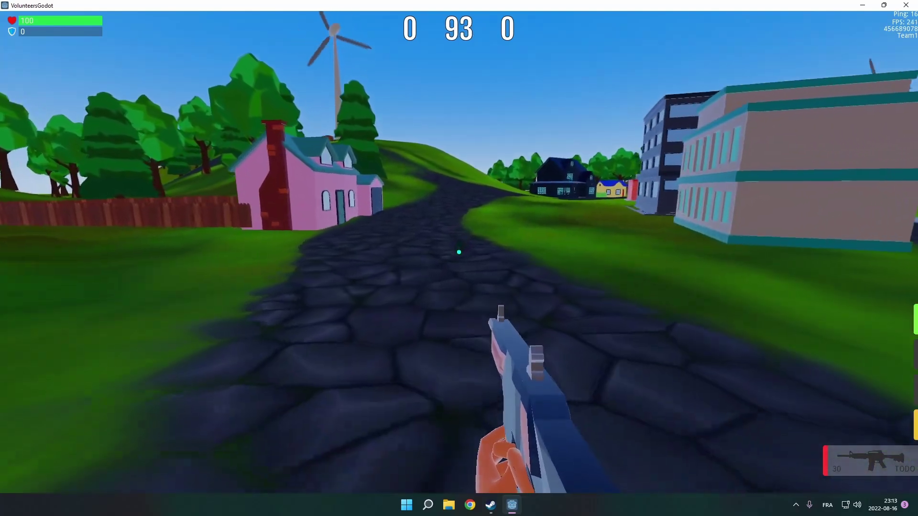
pyautogui.press('w')
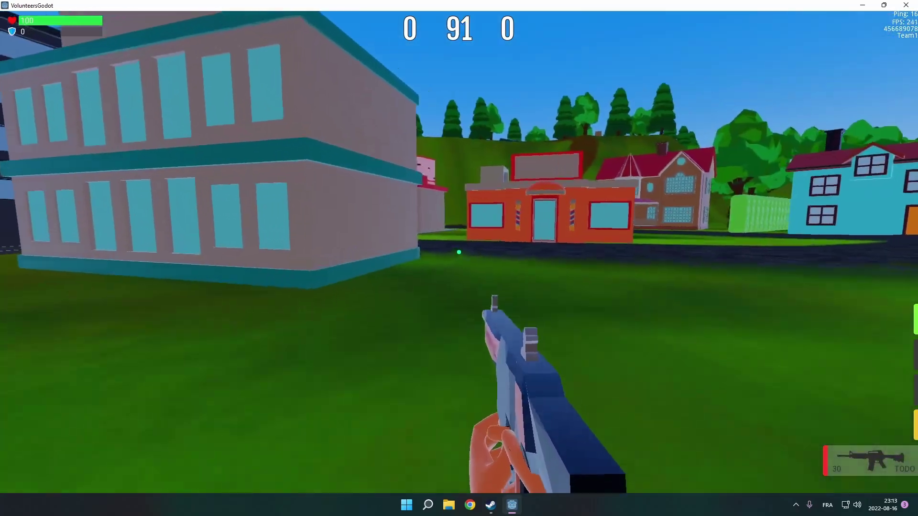
pyautogui.press('w')
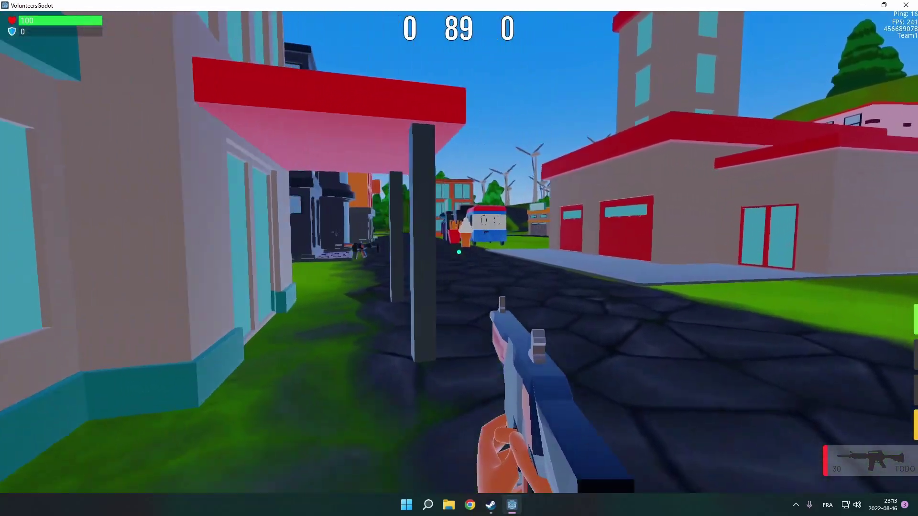
pyautogui.press('w')
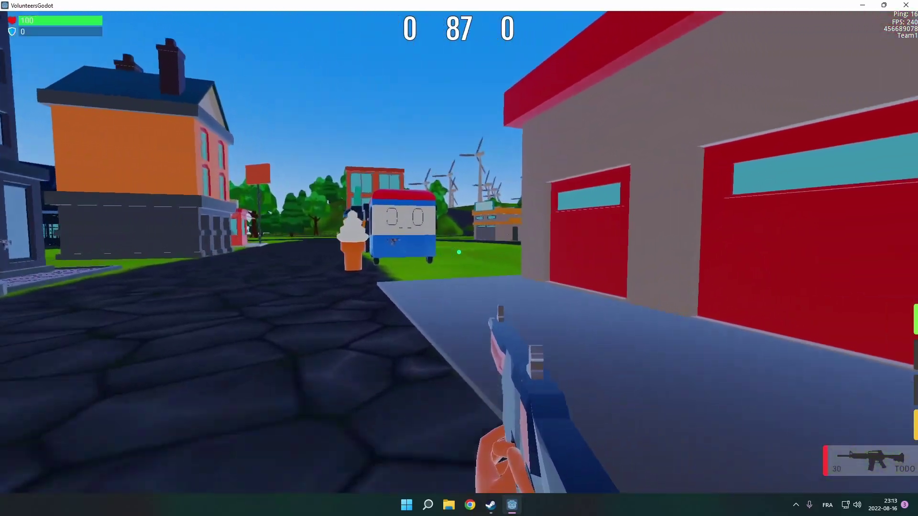
pyautogui.press('w')
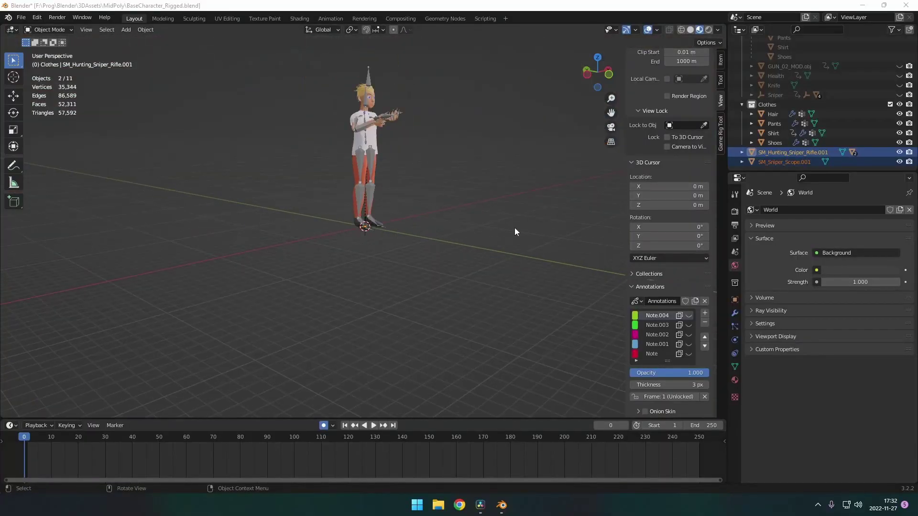
# Switch to Blender and move the SM_Sniper_Scope.001 object along the Z axis and the X axis.
pyautogui.click(794, 162)
pyautogui.press('g')
pyautogui.press('z')
pyautogui.click(411, 205)
pyautogui.press('g')
pyautogui.press('x')
pyautogui.click(401, 205)
# Add SM_Hunting_Sniper_Rifle.001 to the selection and move the rifle and scope along the Z axis.
pyautogui.moveTo(402, 205); pyautogui.dragTo(345, 211, button='middle')
pyautogui.keyDown('shift'); pyautogui.click(764, 154); pyautogui.keyUp('shift')
pyautogui.press('g')
pyautogui.press('z')
pyautogui.click(379, 248)
# Rotate the sniper rifle and scope 90° about the global Z axis.
pyautogui.scroll(3, 378, 248)
pyautogui.press('r')
pyautogui.press('z')
pyautogui.press('9')
pyautogui.press('0')
pyautogui.press('Return')
# Slide the rotated sniper rifle and scope horizontally along the global X and Y axes.
pyautogui.scroll(-4, 285, 294)
pyautogui.scroll(3, 285, 294)
pyautogui.press('g')
pyautogui.press('x')
pyautogui.press('y')
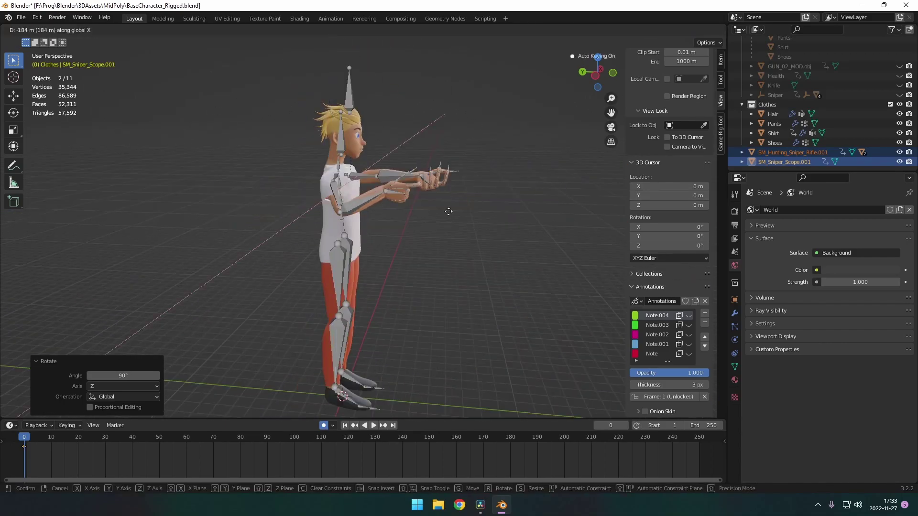
pyautogui.click(318, 240)
# Adjust the sniper rifle and scope's height and X position toward the character's hands.
pyautogui.press('g')
pyautogui.press('z')
pyautogui.click(420, 216)
pyautogui.moveTo(421, 215); pyautogui.dragTo(372, 196, button='middle')
pyautogui.press('g')
pyautogui.press('x')
pyautogui.click(343, 216)
pyautogui.scroll(1, 372, 184)
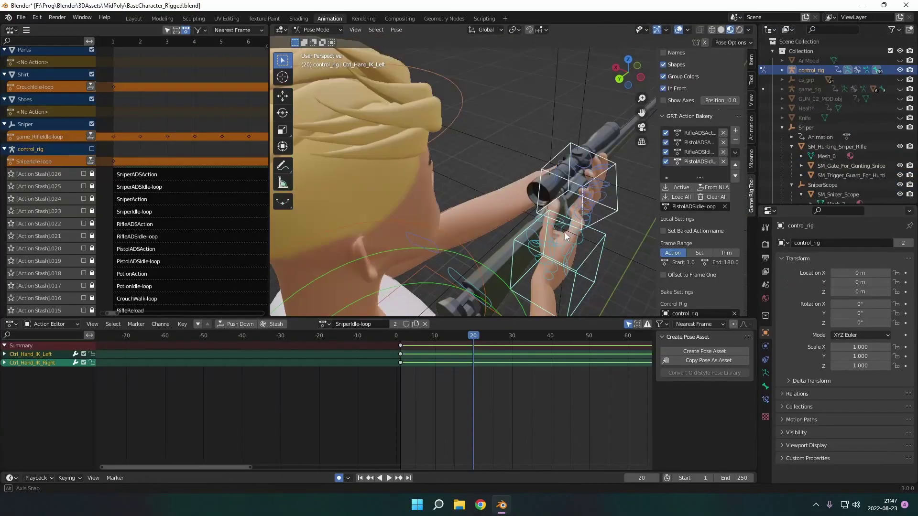
pyautogui.scroll(-4, 440, 171)
pyautogui.scroll(-3, 383, 307)
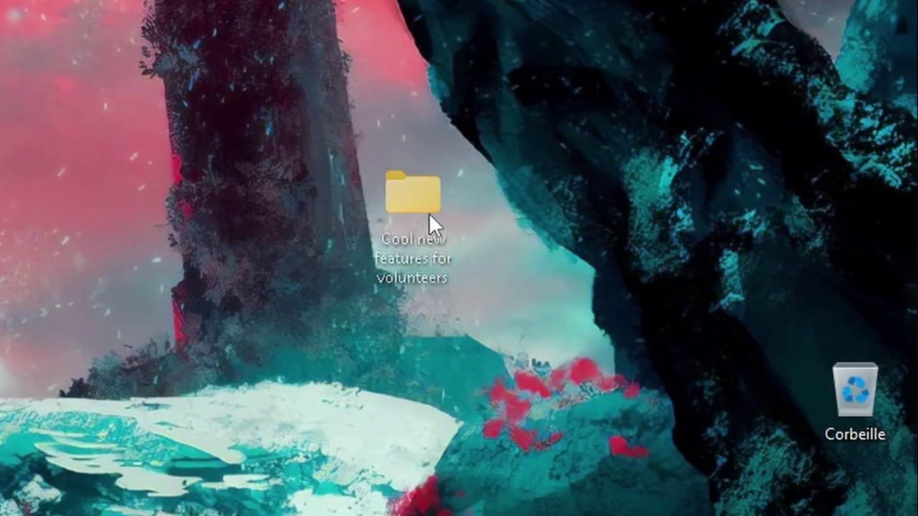
# Move the "Cool new features for volunteers" desktop folder to the recycle bin.
pyautogui.moveTo(429, 213); pyautogui.dragTo(853, 399)
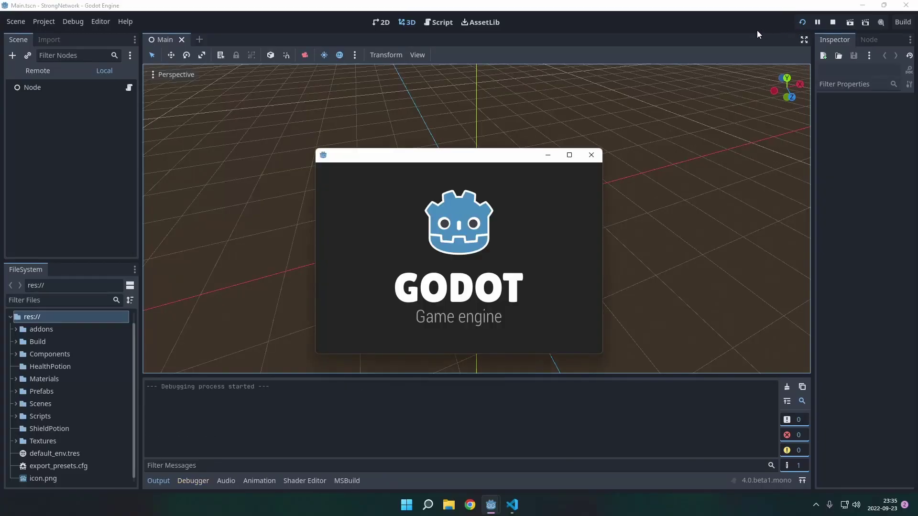
# Connect two clients to the running StrongNetwork server and spread the server and client windows apart.
pyautogui.moveTo(462, 157); pyautogui.dragTo(375, 101)
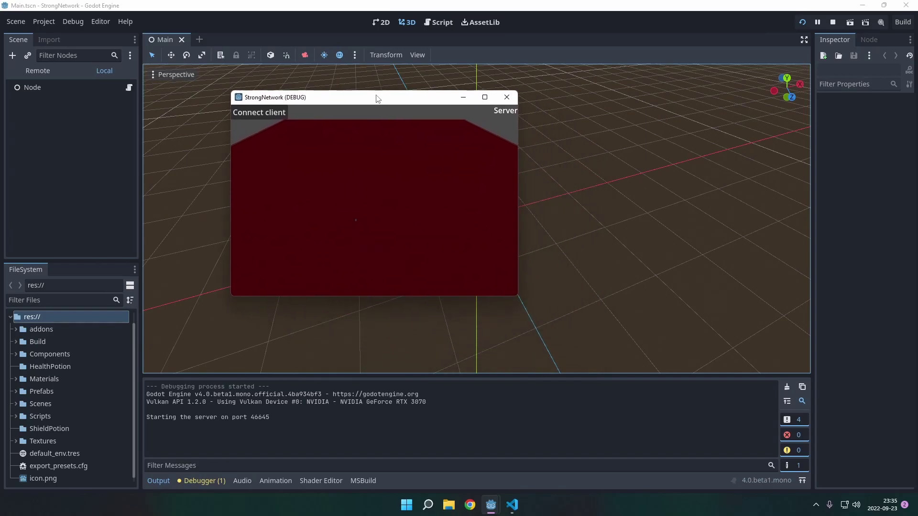
pyautogui.click(278, 115)
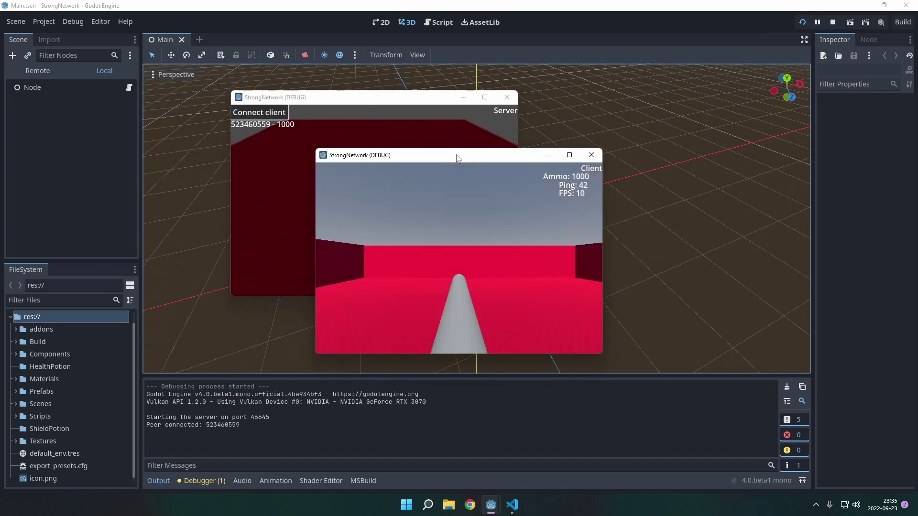
pyautogui.moveTo(459, 155); pyautogui.dragTo(669, 93)
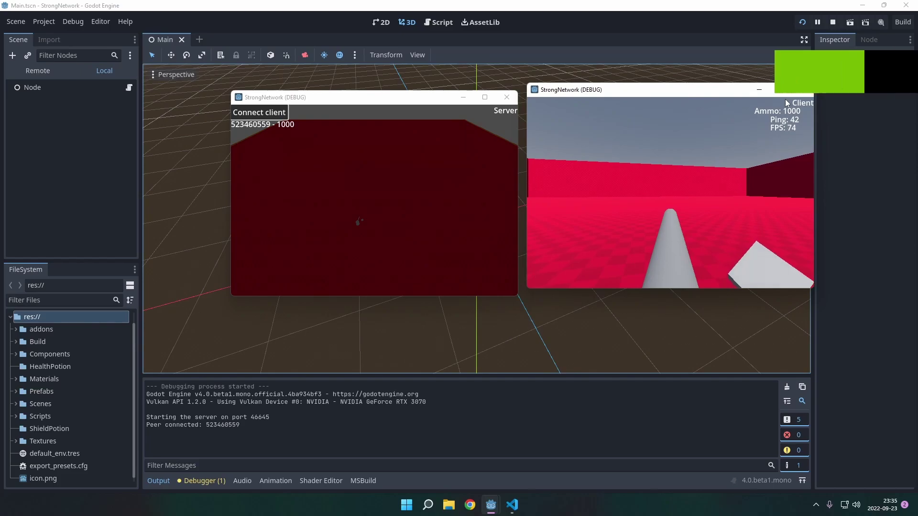
pyautogui.click(278, 115)
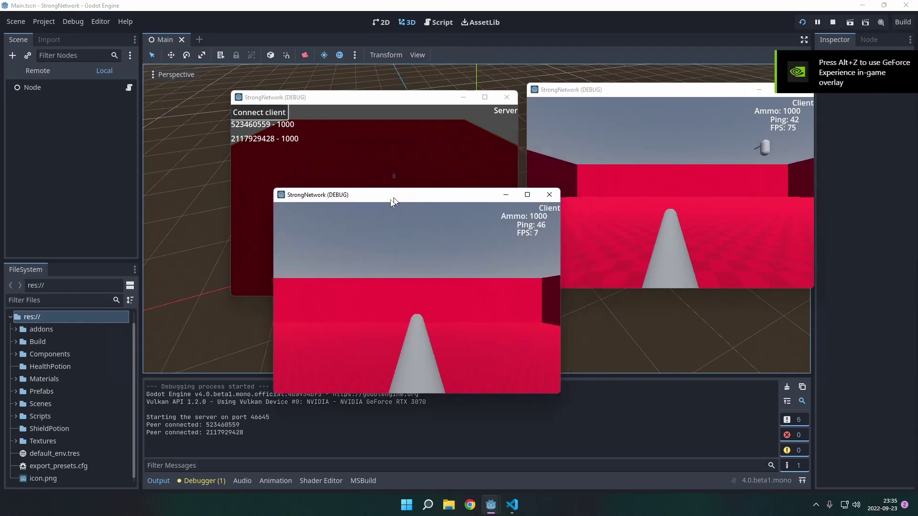
pyautogui.moveTo(392, 201); pyautogui.dragTo(337, 254)
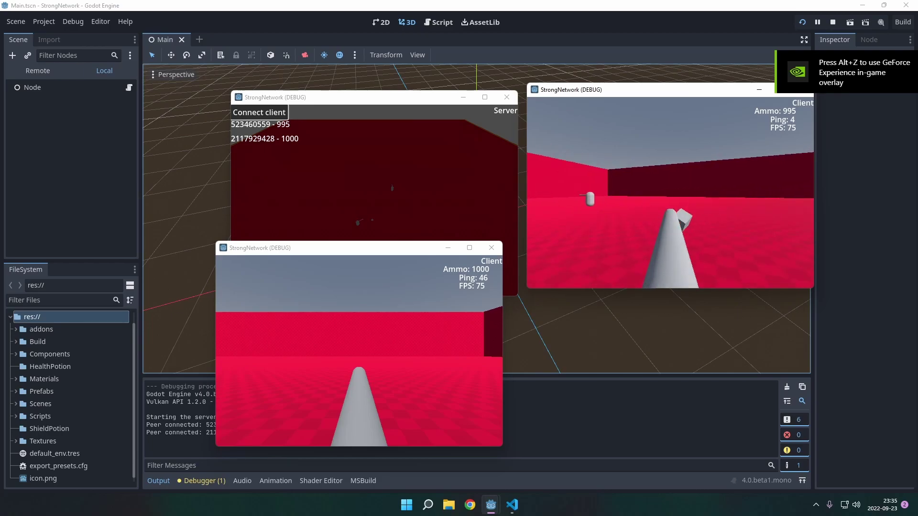
# Test moving and jumping around the other player in the first StrongNetwork client.
pyautogui.press('a')
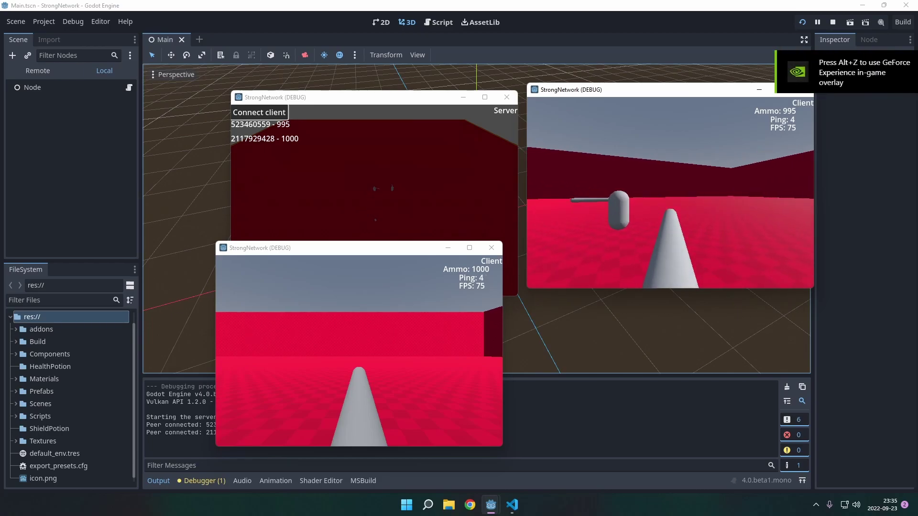
pyautogui.press('d')
pyautogui.press('space')
pyautogui.press('d')
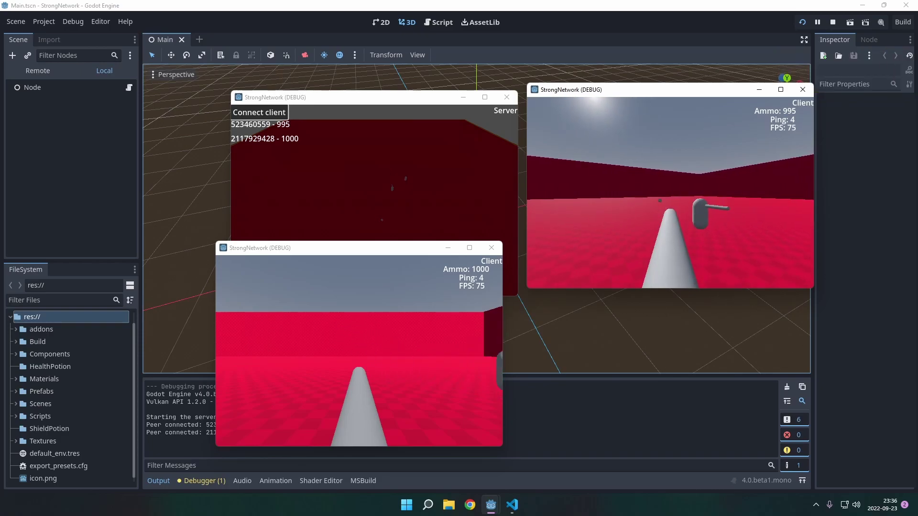
pyautogui.press('d')
pyautogui.press('space')
pyautogui.press('a')
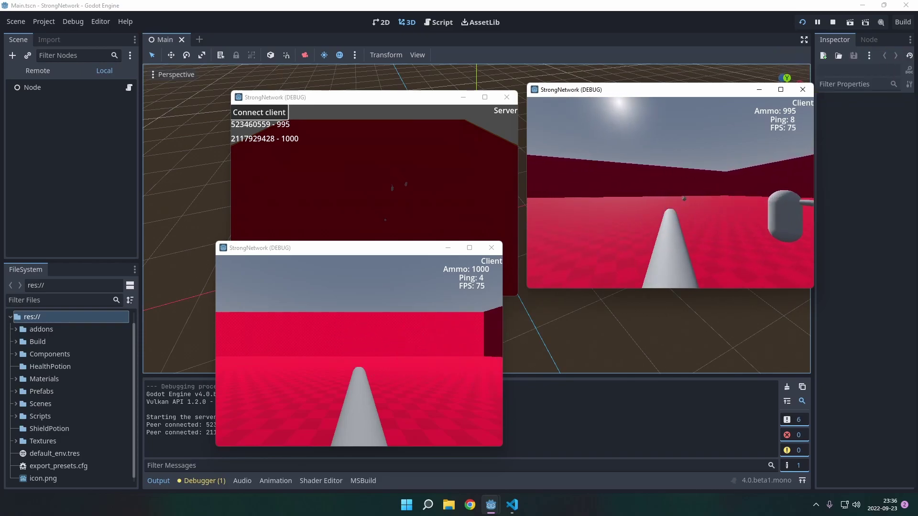
pyautogui.press('a')
pyautogui.press('w')
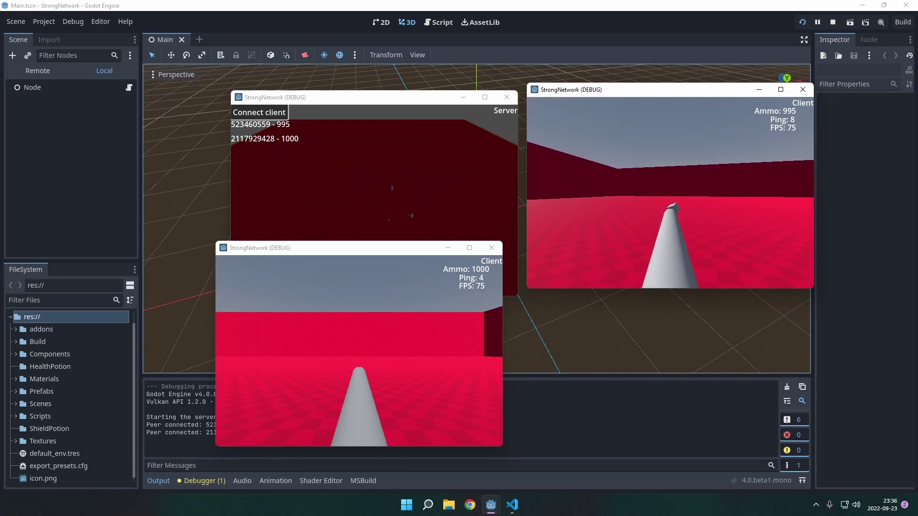
pyautogui.press('a')
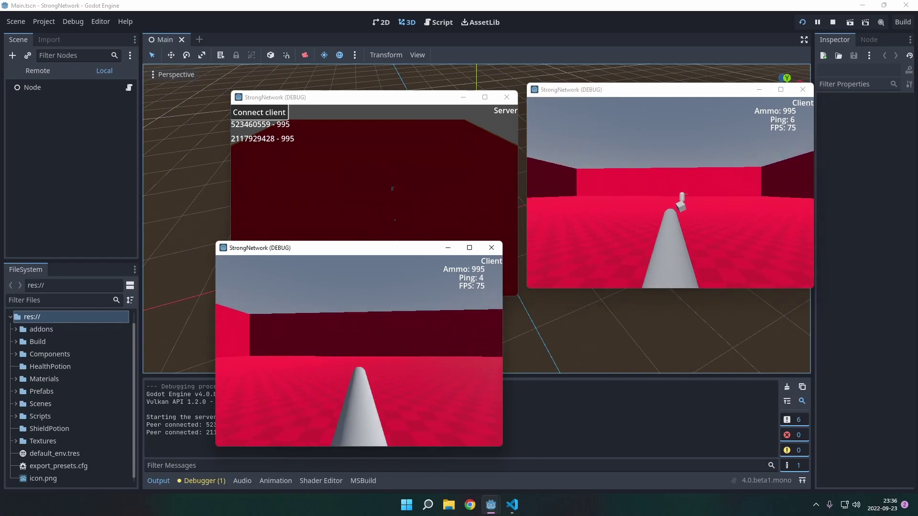
# Test the player's forward and sideways movement in the second StrongNetwork client.
pyautogui.press('w')
pyautogui.press('a')
pyautogui.press('d')
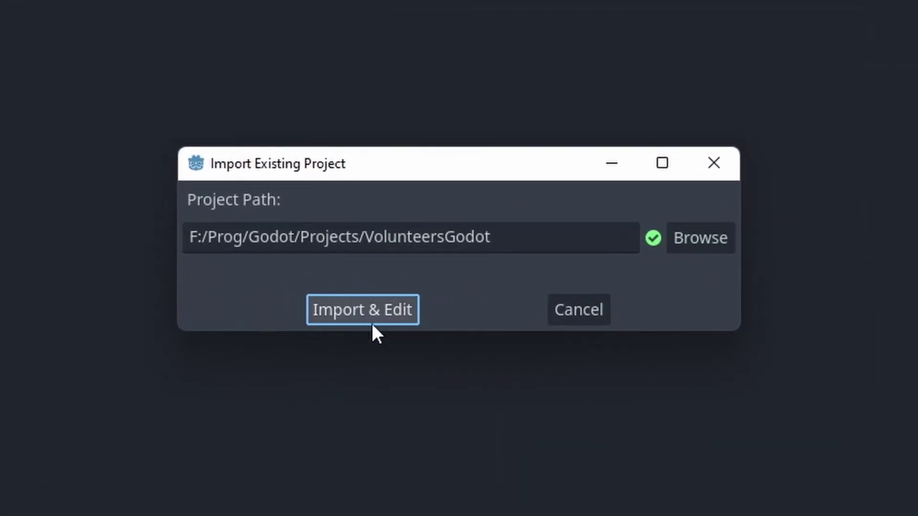
# Import the existing project at F:/Prog/Godot/Projects/VolunteersGodot and open it for editing.
pyautogui.click(372, 323)
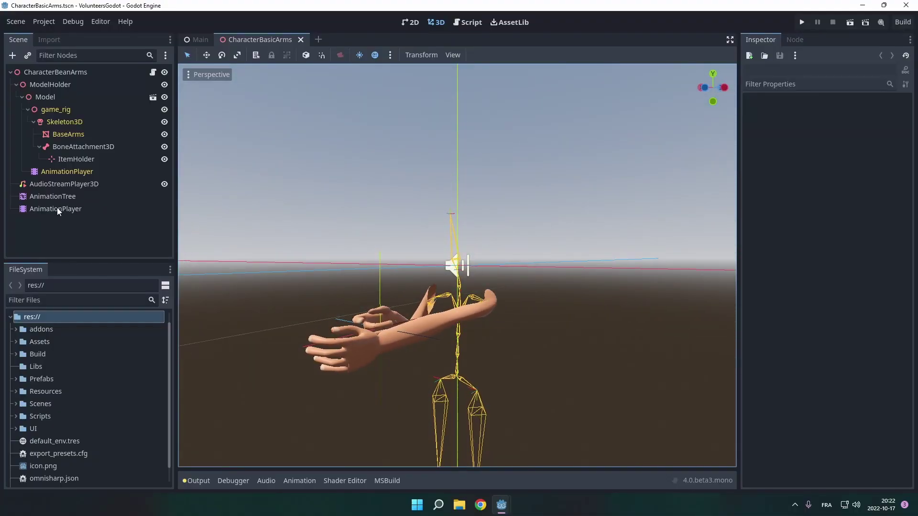
# Enlarge the AnimationTree graph of CharacterBasicArms and examine the Idle node's animation choices and the whole blend network.
pyautogui.click(58, 197)
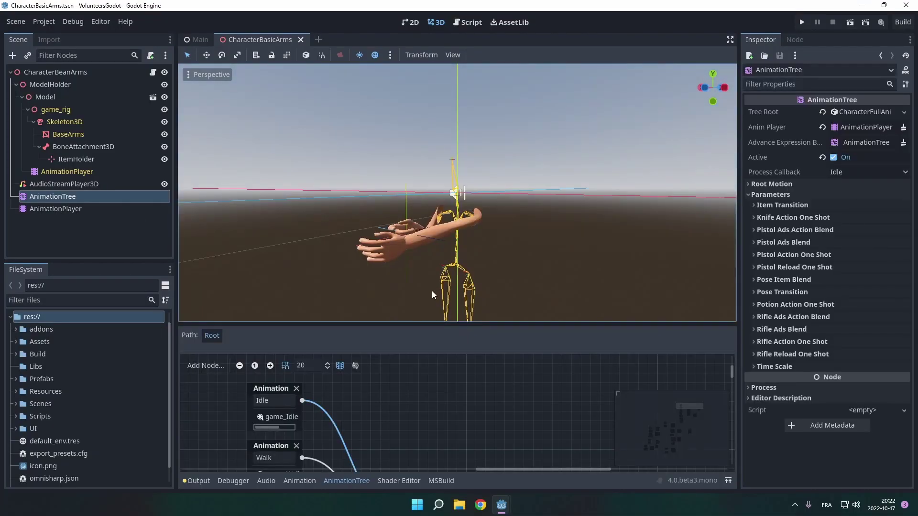
pyautogui.moveTo(413, 324); pyautogui.dragTo(413, 86)
pyautogui.click(306, 169)
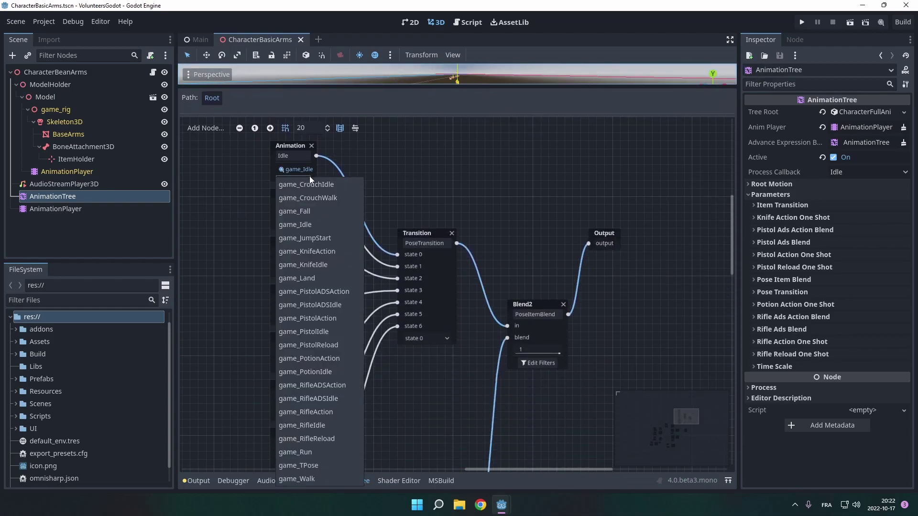
pyautogui.click(200, 264)
pyautogui.keyDown('ctrl'); pyautogui.scroll(-8, 492, 280); pyautogui.keyUp('ctrl')
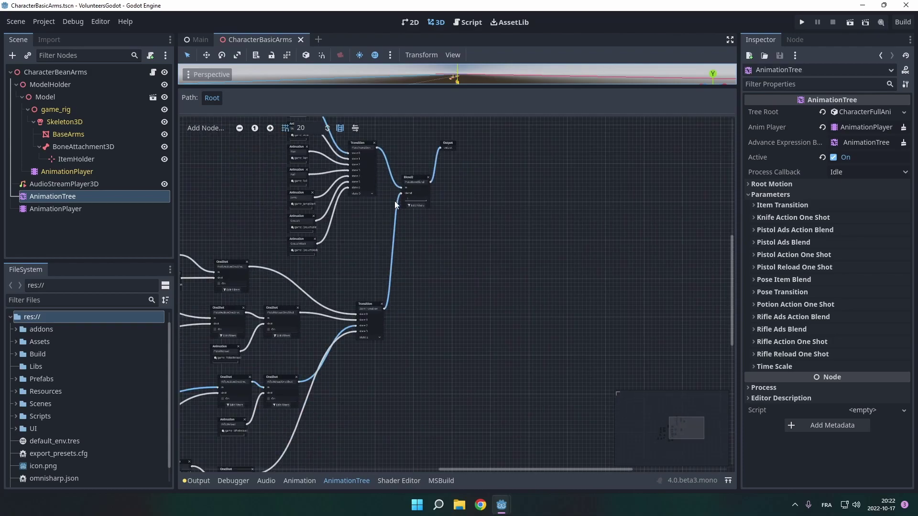
pyautogui.moveTo(563, 238); pyautogui.dragTo(541, 256, button='middle')
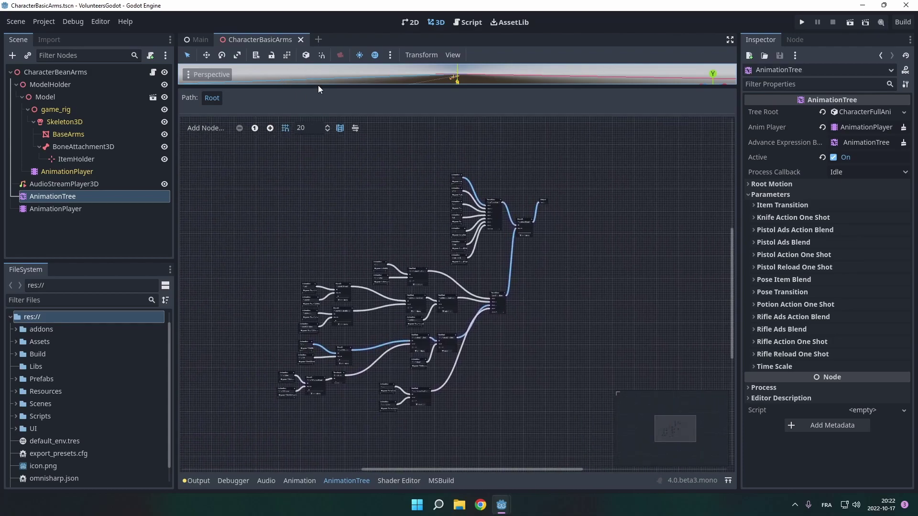
pyautogui.moveTo(322, 86); pyautogui.dragTo(328, 148)
# Run the VolunteersGodot project and walk the knife-holding character around the second player.
pyautogui.click(802, 22)
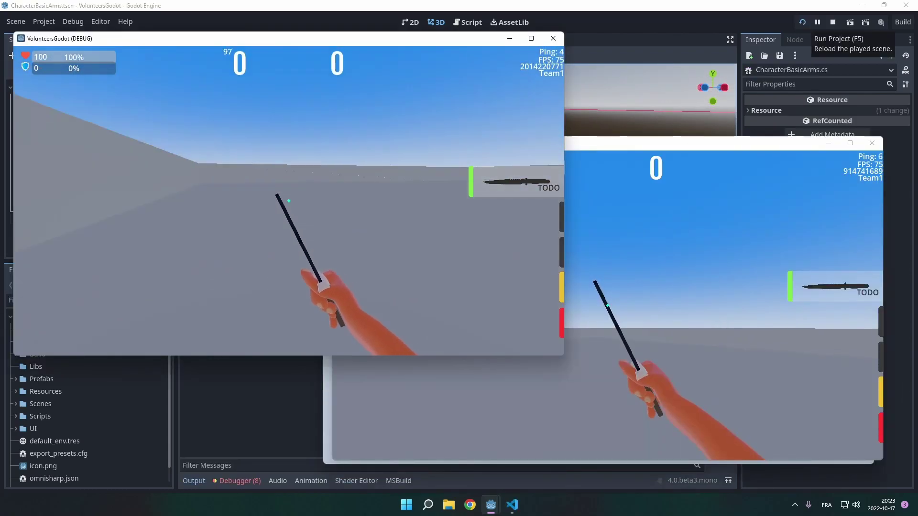
pyautogui.press('s')
pyautogui.press('w')
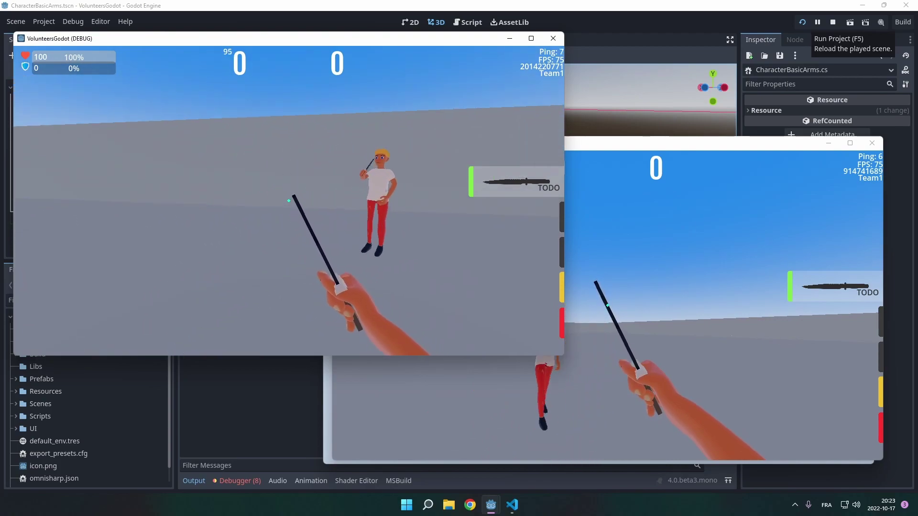
pyautogui.press('s')
pyautogui.press('a')
pyautogui.press('w')
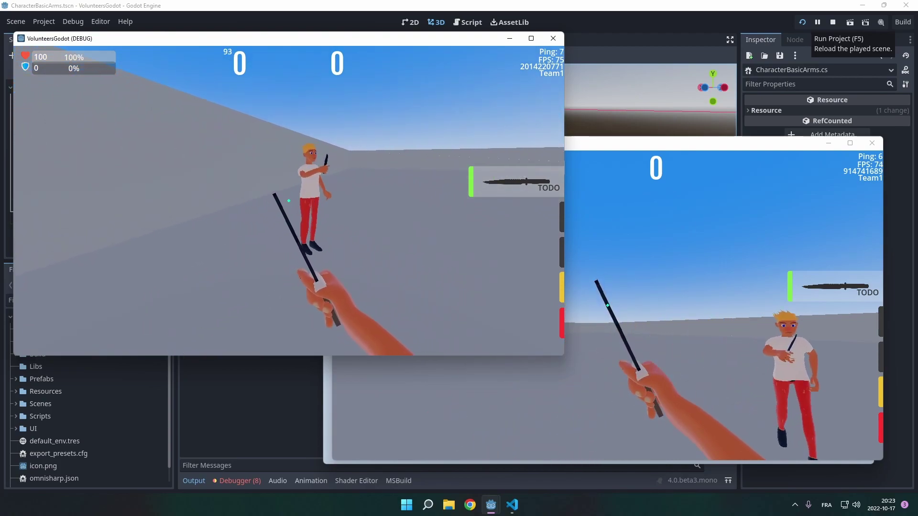
# Switch the character's held item to the rifle and cycle through the items back to the knife.
pyautogui.press('d')
pyautogui.press('1')
pyautogui.press('s')
pyautogui.press('w')
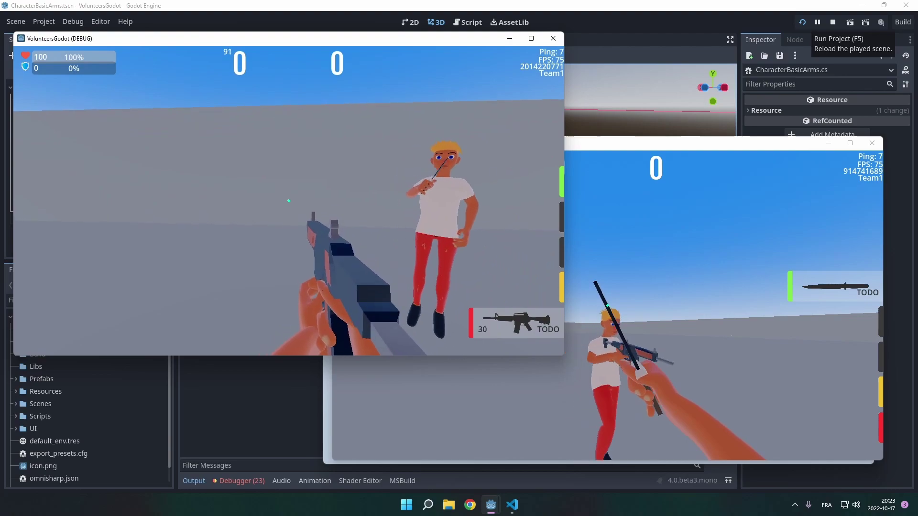
pyautogui.press('2')
pyautogui.scroll(-1, 289, 200)
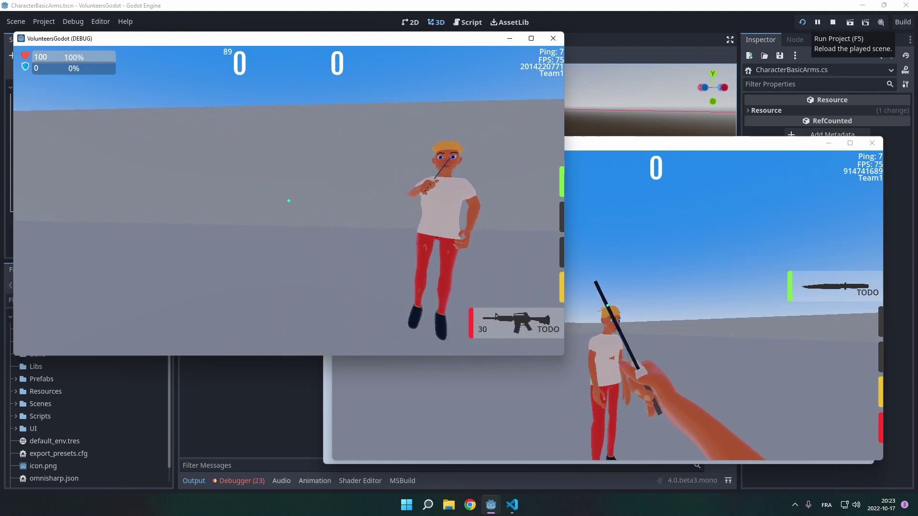
pyautogui.scroll(-1, 289, 201)
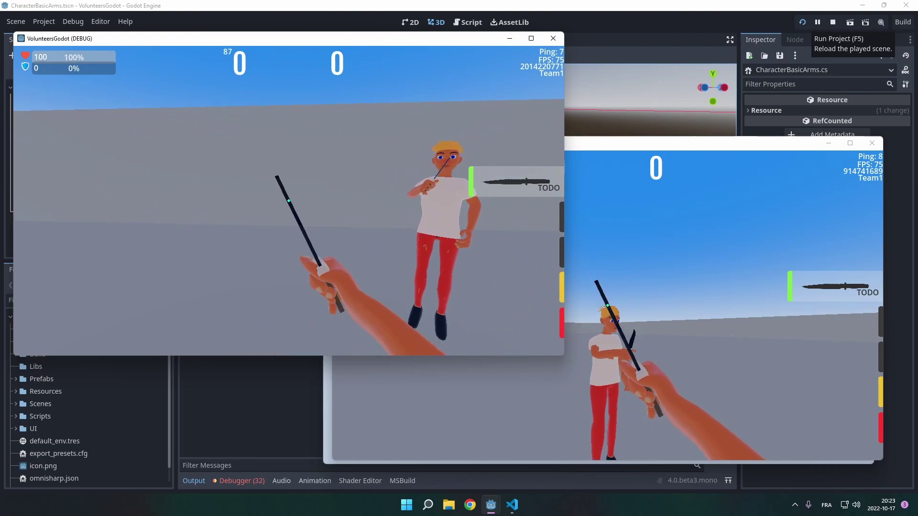
# Move the character back, forward and sideways near the other player to check the knife animations.
pyautogui.press('s')
pyautogui.press('w')
pyautogui.press('d')
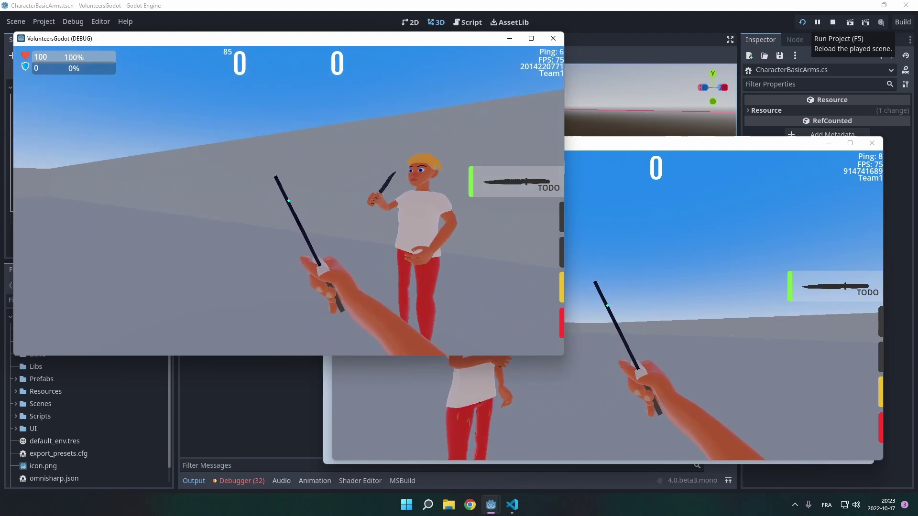
# Strafe and back the knife-holding character around the second player to observe the arm and body animations.
pyautogui.press('d')
pyautogui.press('s')
pyautogui.press('a')
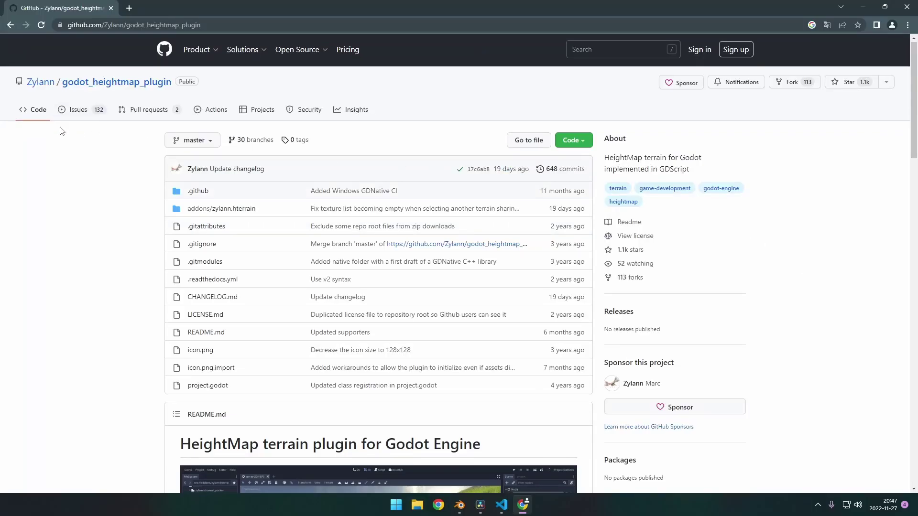
# Read the godot_heightmap_plugin README on GitHub, highlighting the line about supported Godot versions.
pyautogui.scroll(-5, 123, 158)
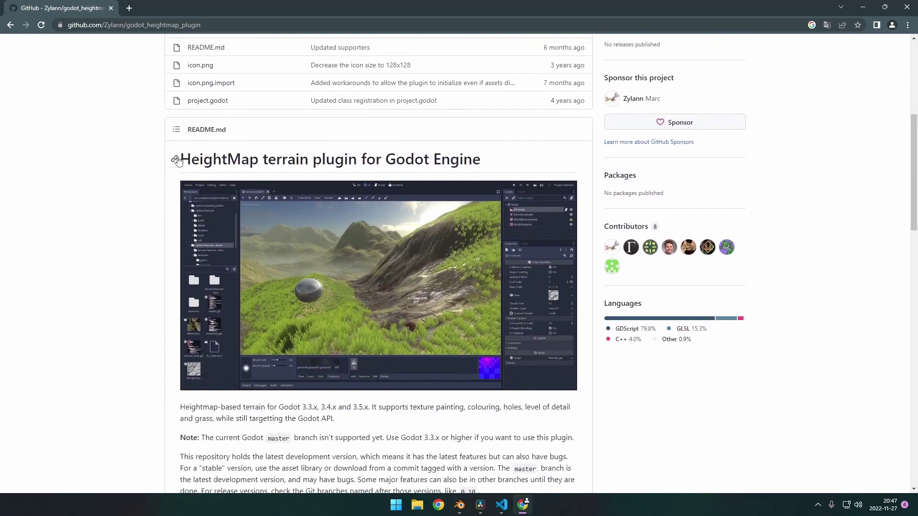
pyautogui.scroll(-3, 176, 161)
pyautogui.moveTo(187, 261); pyautogui.dragTo(374, 258)
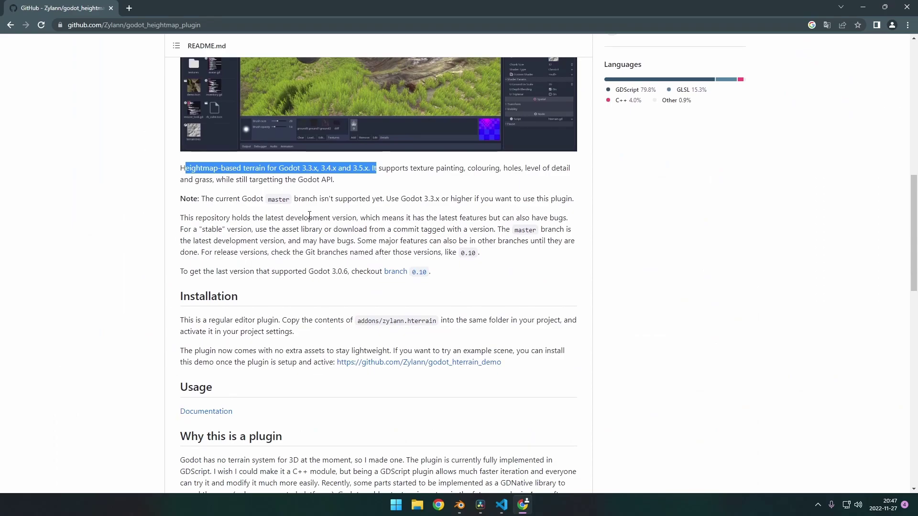
pyautogui.click(324, 214)
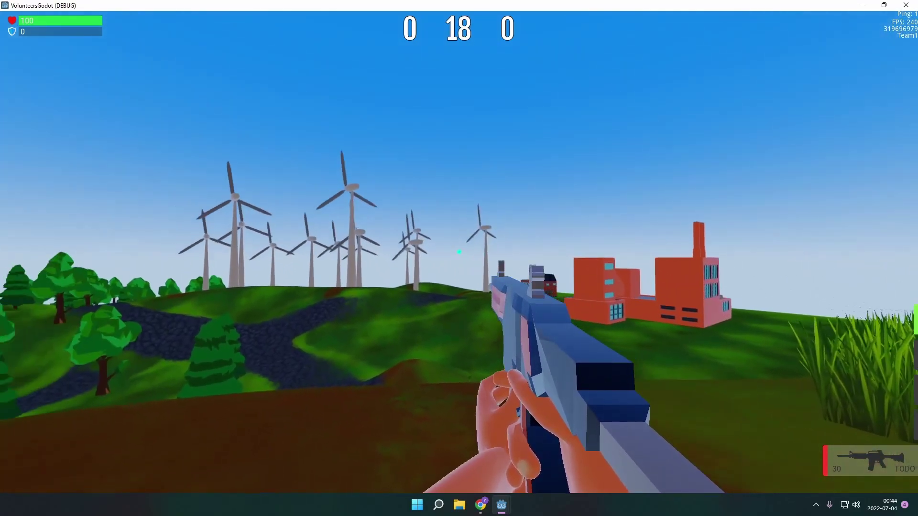
# Walk across the hilly game map aiming and firing the rifle toward the town, and view the Stage1 terrain in the Godot editor.
pyautogui.press('w')
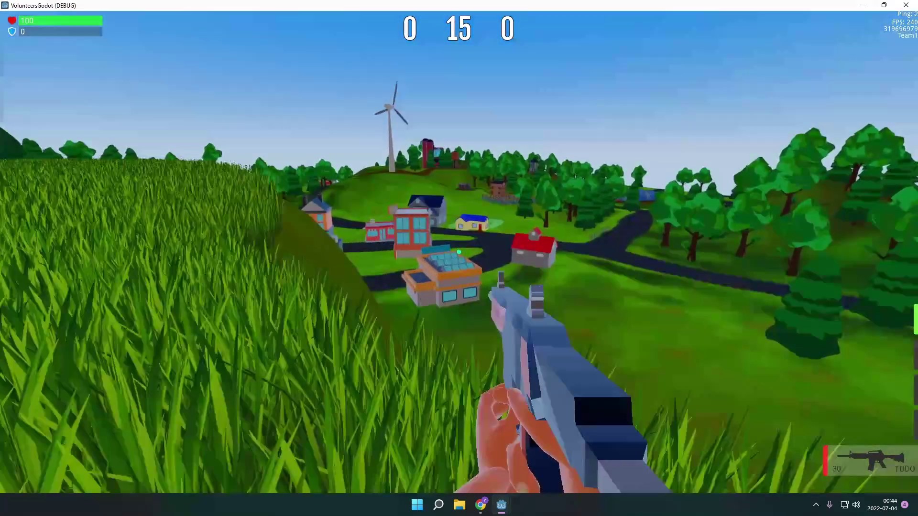
pyautogui.rightClick(459, 252)
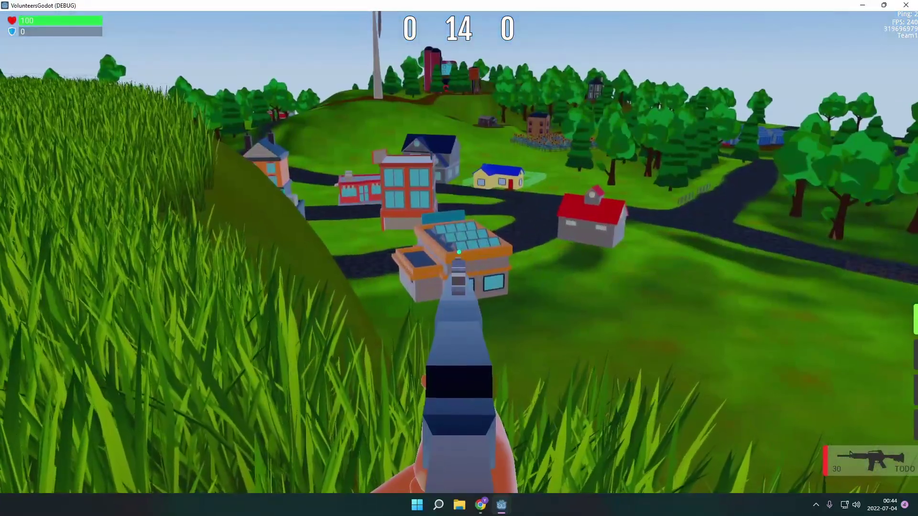
pyautogui.click(459, 258)
pyautogui.rightClick(459, 259)
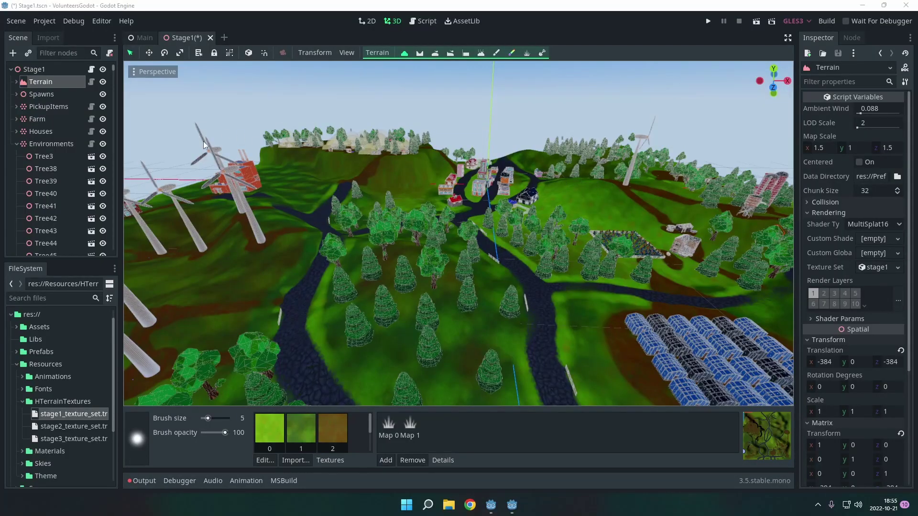
pyautogui.moveTo(210, 144); pyautogui.dragTo(277, 173, button='middle')
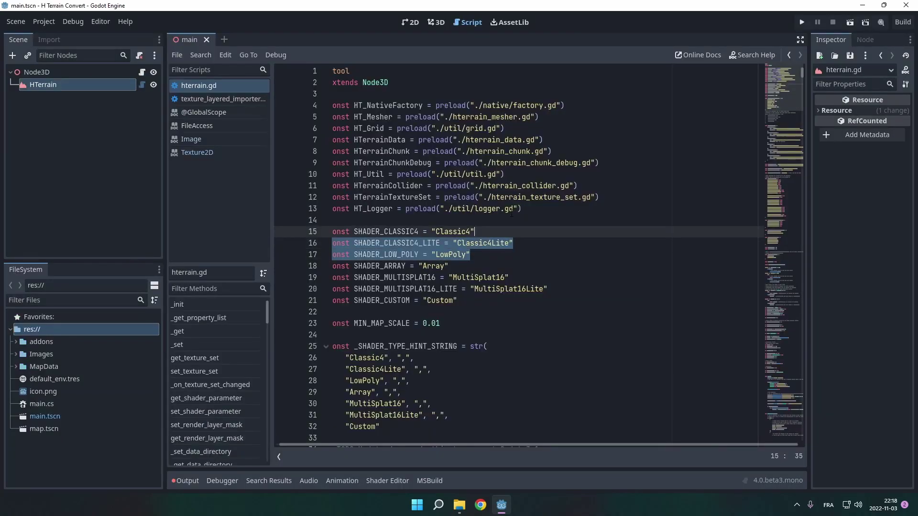
# Read through hterrain.gd in the H Terrain Convert project, covering the built-in shaders and the API shader parameters.
pyautogui.scroll(-10, 584, 192)
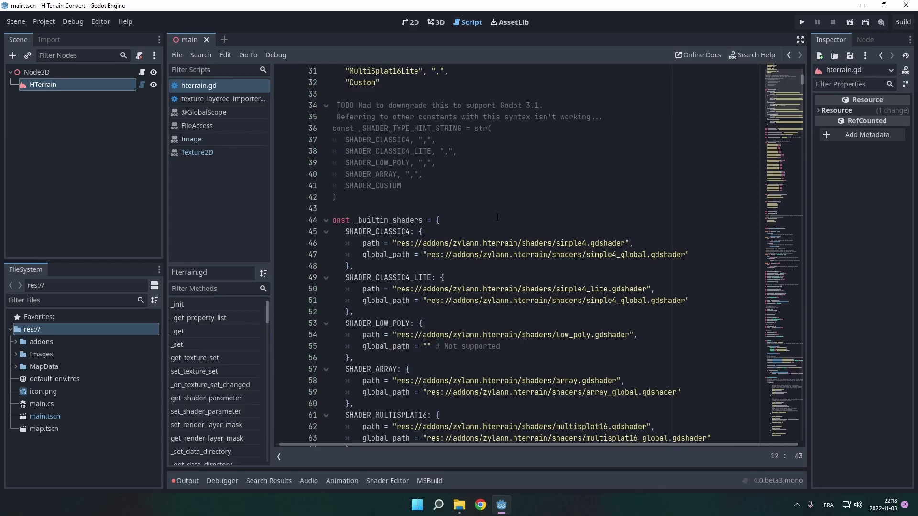
pyautogui.scroll(-11, 481, 215)
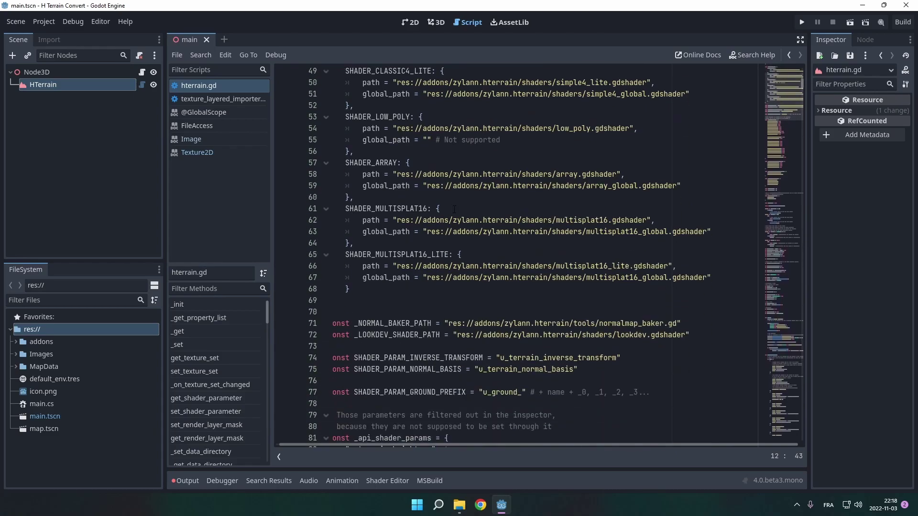
pyautogui.scroll(-3, 407, 200)
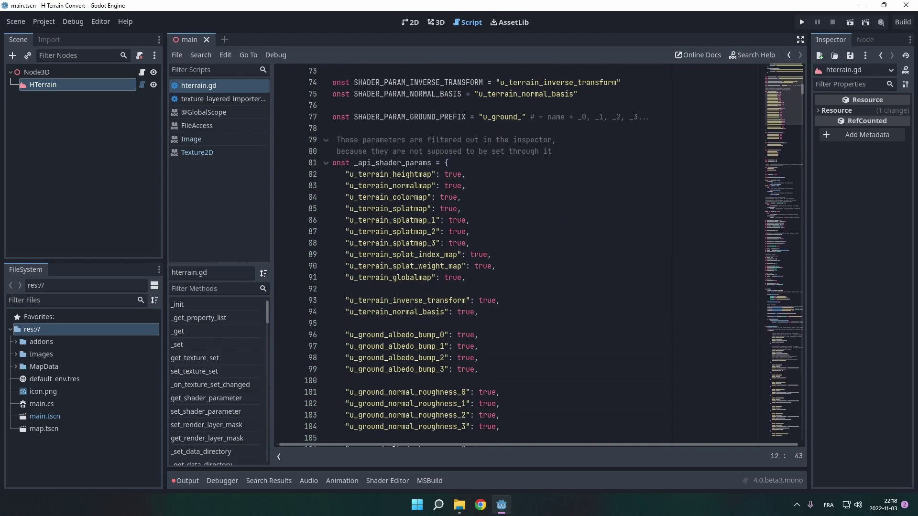
pyautogui.scroll(7, 492, 217)
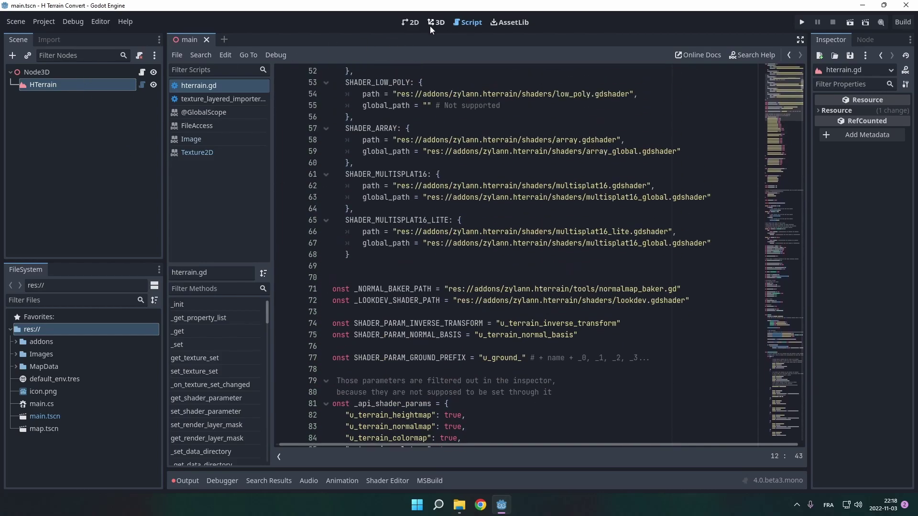
# Return to the 3D view and check the Heightmap Terrain plugin's status in the project settings.
pyautogui.click(436, 22)
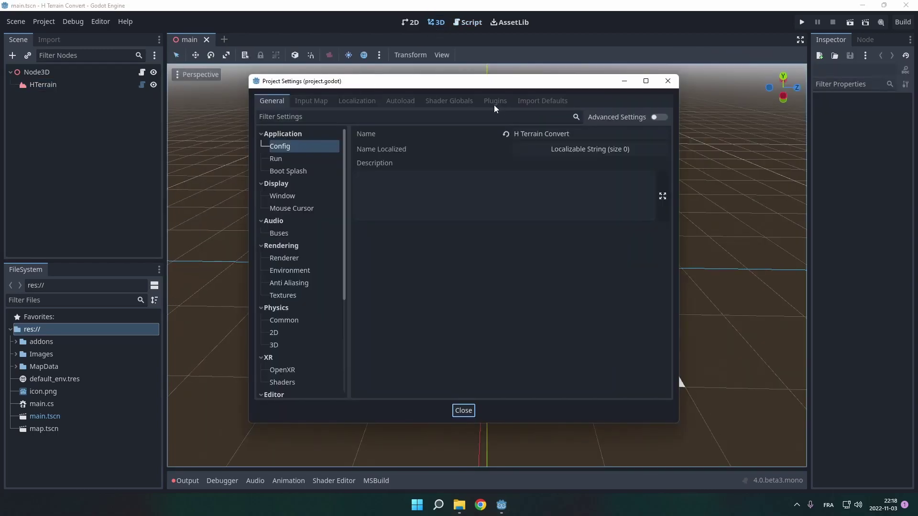
pyautogui.click(494, 103)
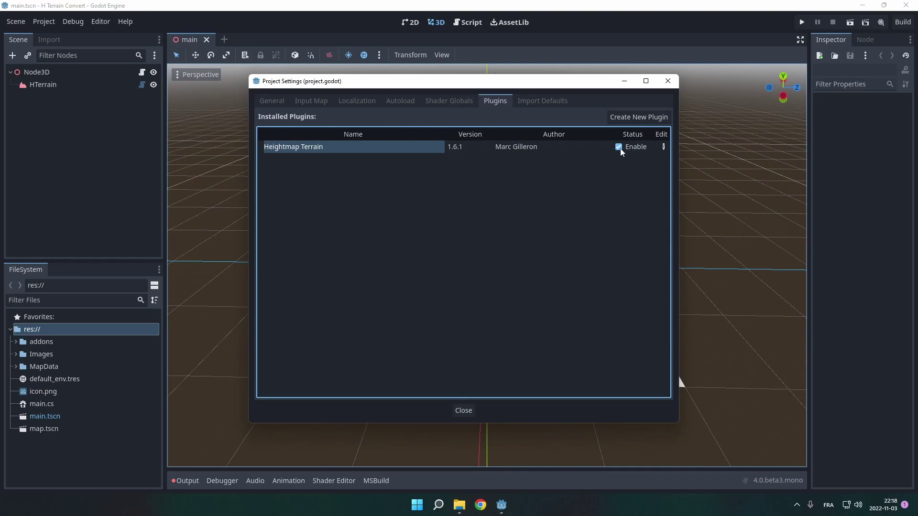
pyautogui.click(668, 86)
# Select the HTerrain node and examine the flat white terrain from several angles.
pyautogui.click(29, 85)
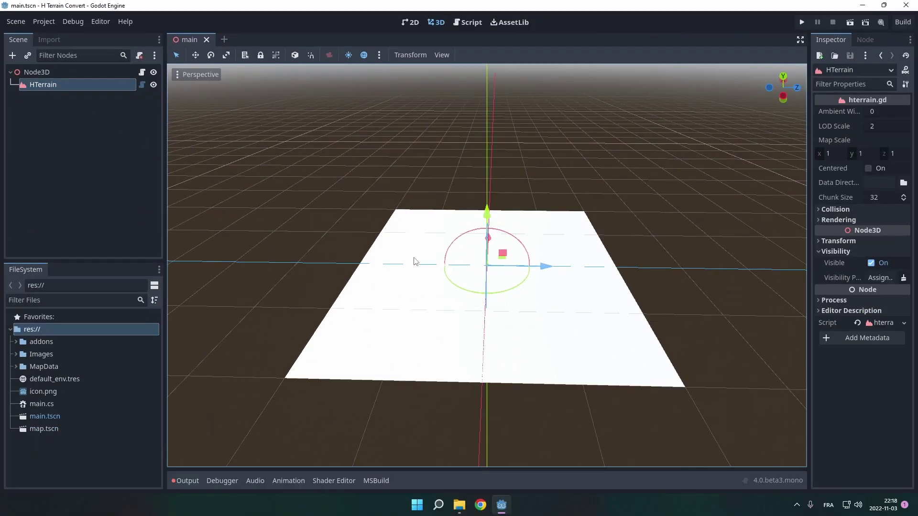
pyautogui.moveTo(416, 262); pyautogui.dragTo(403, 243, button='middle')
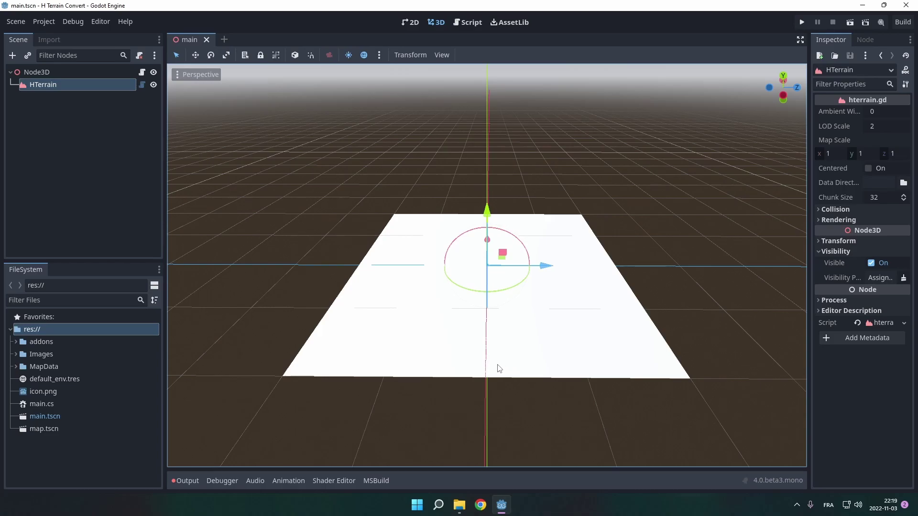
pyautogui.moveTo(499, 368); pyautogui.dragTo(579, 329, button='middle')
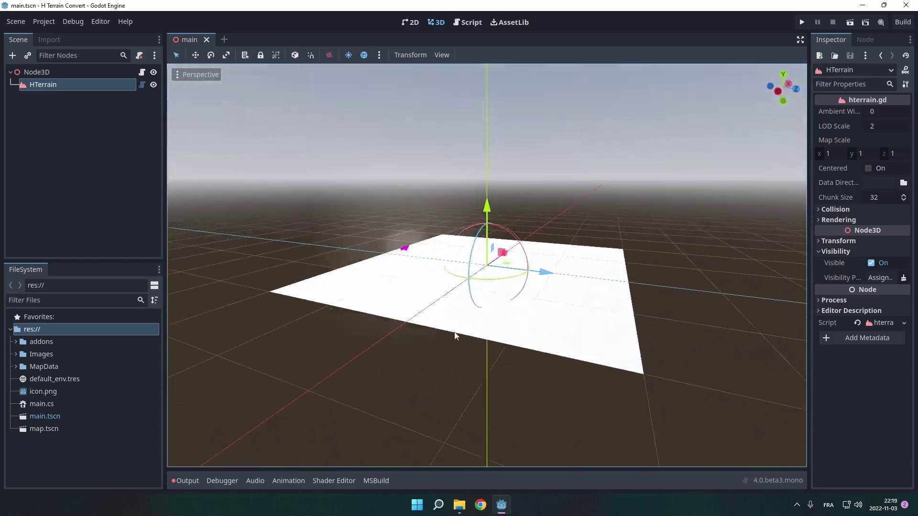
pyautogui.moveTo(452, 331); pyautogui.dragTo(756, 357, button='middle')
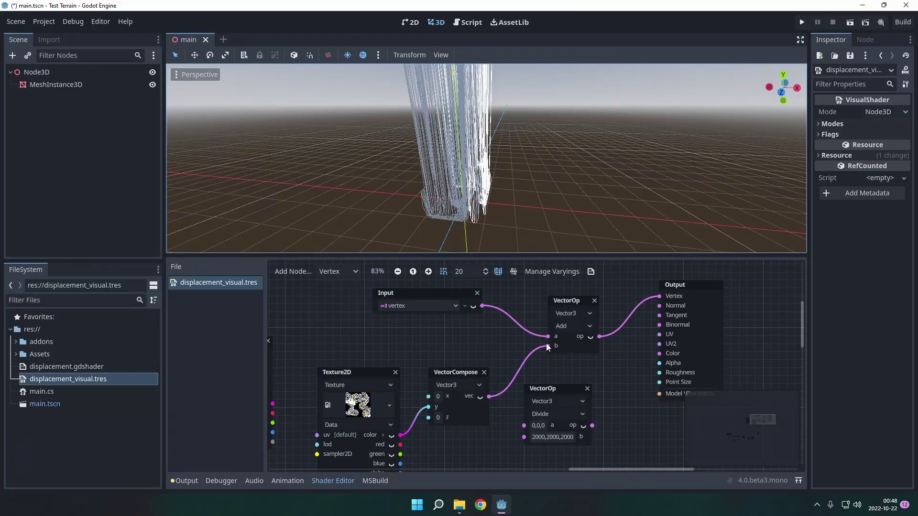
# In displacement_visual.tres, route the VectorCompose output through the Divide VectorOp (2000,2000,2000) into the Add VectorOp's b input.
pyautogui.moveTo(515, 437); pyautogui.dragTo(518, 425)
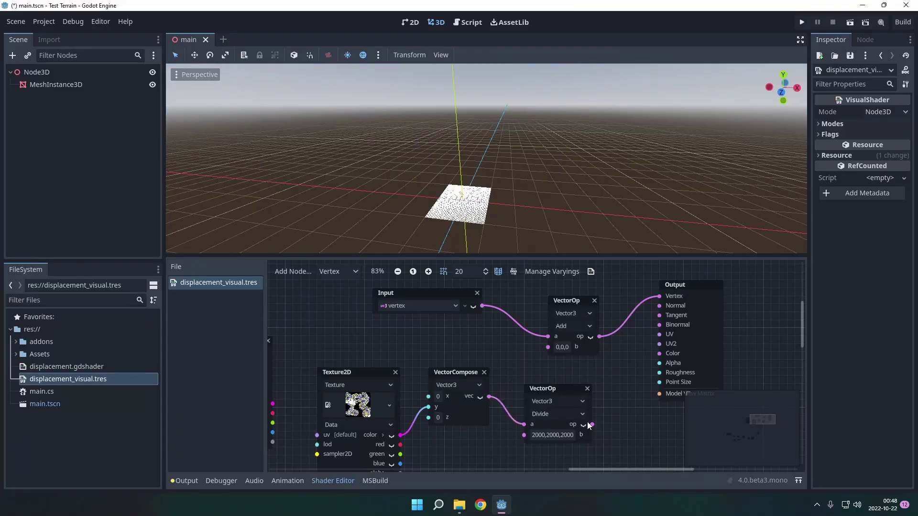
pyautogui.moveTo(592, 425); pyautogui.dragTo(583, 408)
pyautogui.scroll(8, 435, 205)
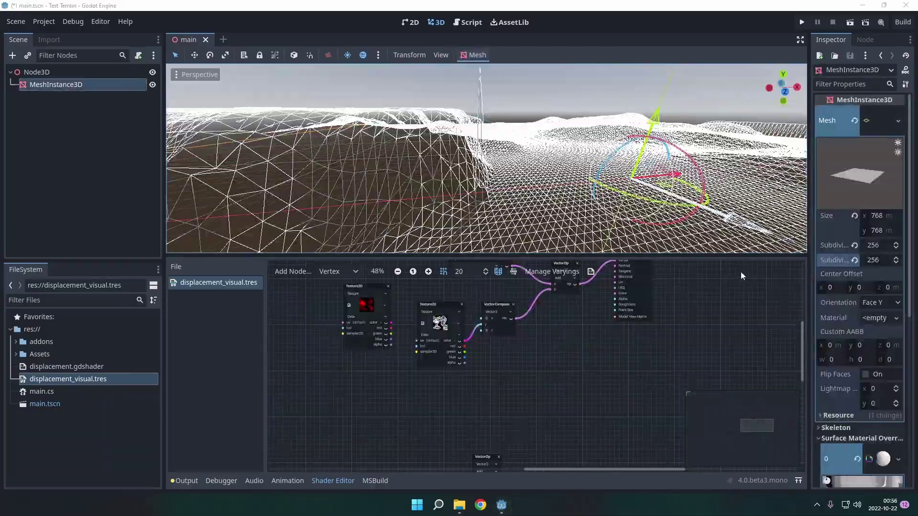
# Examine the displaced wireframe terrain of MeshInstance3D up close and from a distance.
pyautogui.moveTo(602, 216); pyautogui.dragTo(541, 222, button='middle')
pyautogui.scroll(10, 540, 183)
pyautogui.scroll(-7, 539, 183)
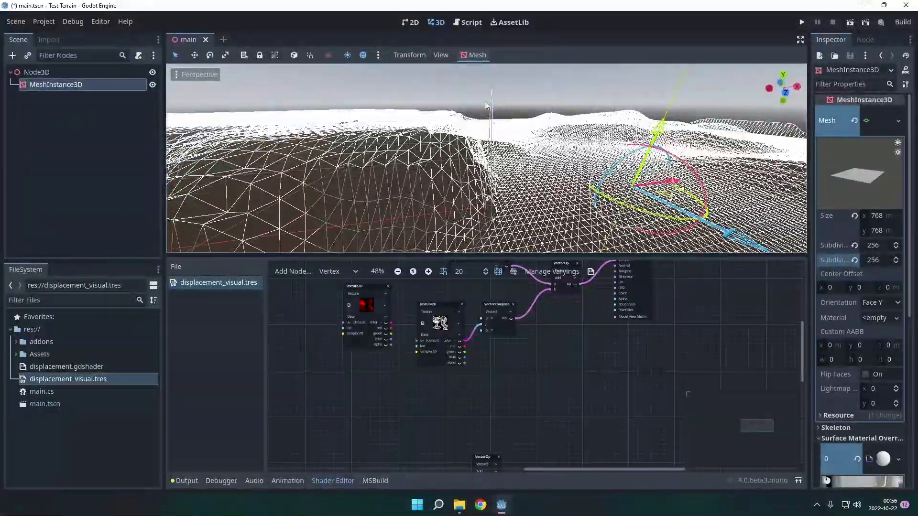
pyautogui.scroll(-8, 493, 105)
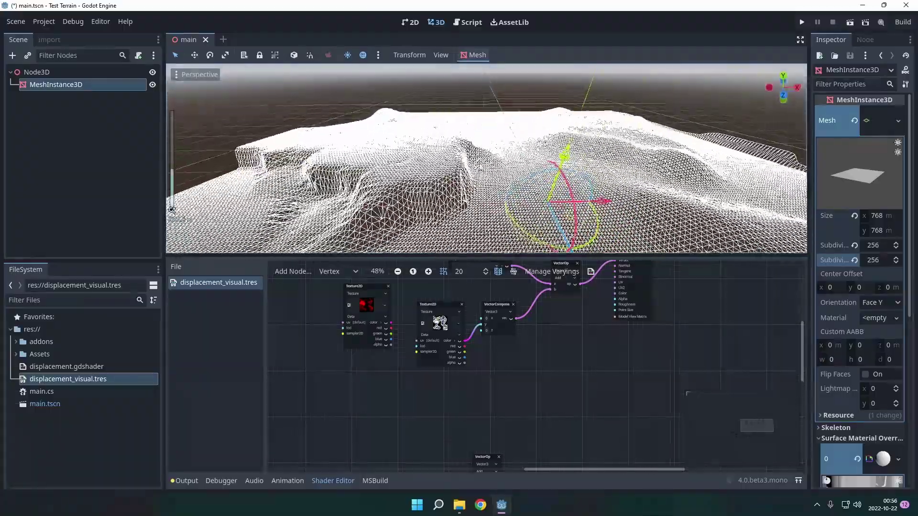
pyautogui.scroll(4, 480, 168)
# Assign heightmap.png as MapPrefab's Height Map and set the Height Map Factor to 100.
pyautogui.moveTo(60, 416); pyautogui.dragTo(841, 162)
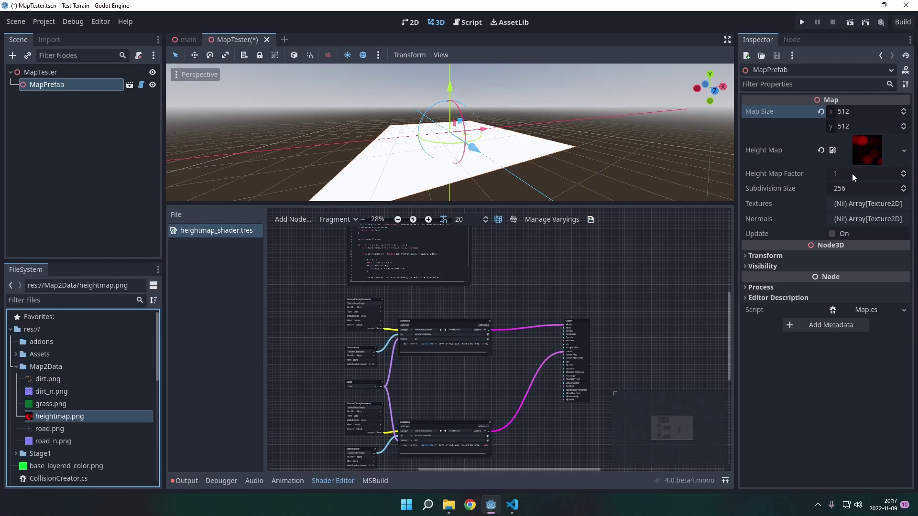
pyautogui.click(852, 175)
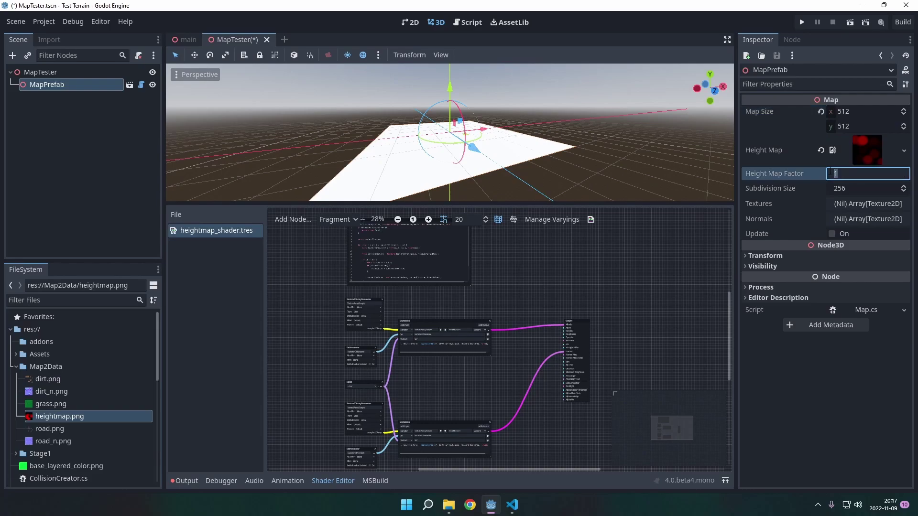
pyautogui.moveTo(701, 194); pyautogui.dragTo(511, 122, button='middle')
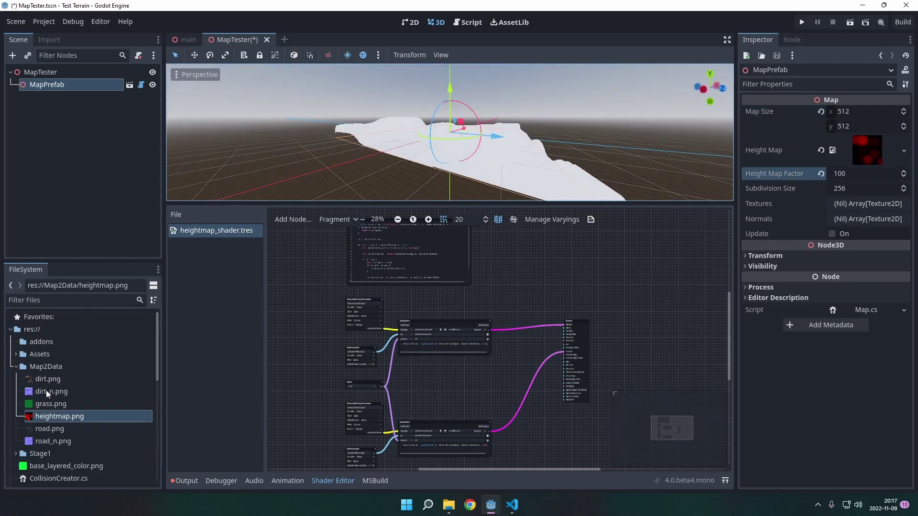
# Fill MapPrefab's Textures array, sized to 3, with grass.png, road.png and dirt.png.
pyautogui.moveTo(851, 203); pyautogui.dragTo(867, 205)
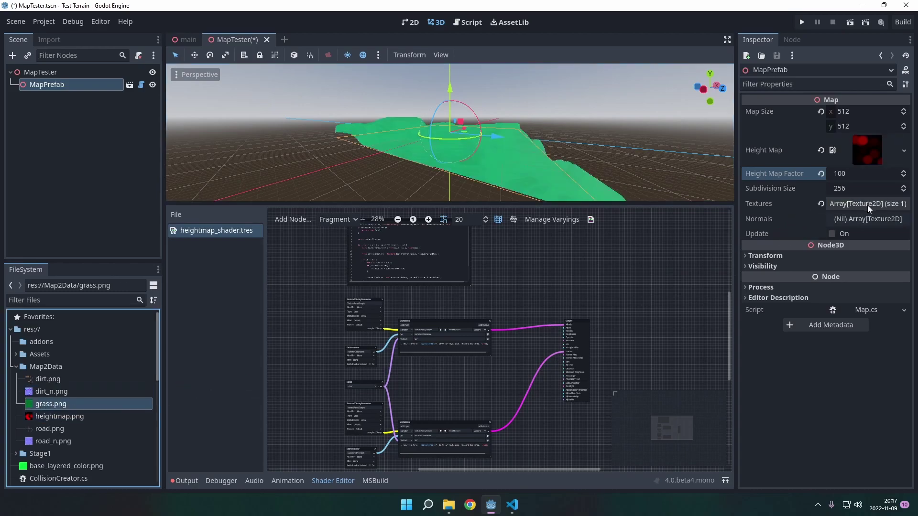
pyautogui.click(868, 205)
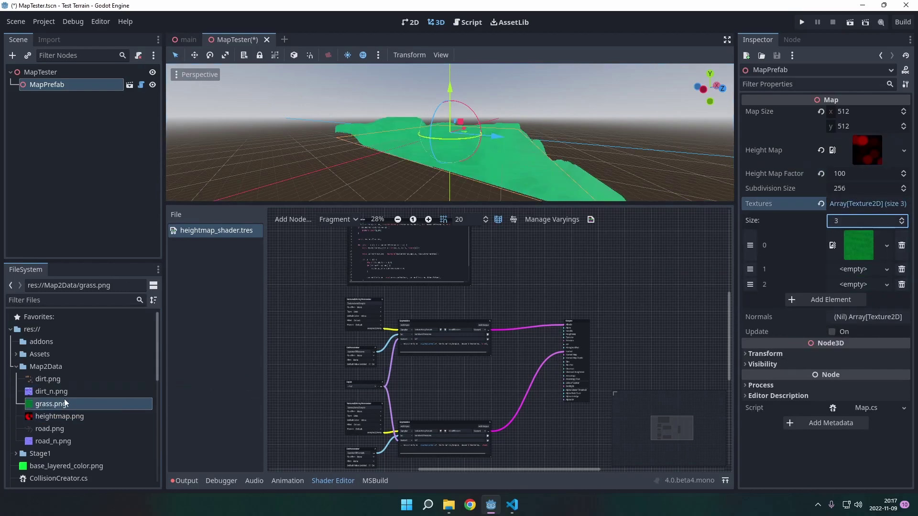
pyautogui.moveTo(861, 275); pyautogui.dragTo(861, 274)
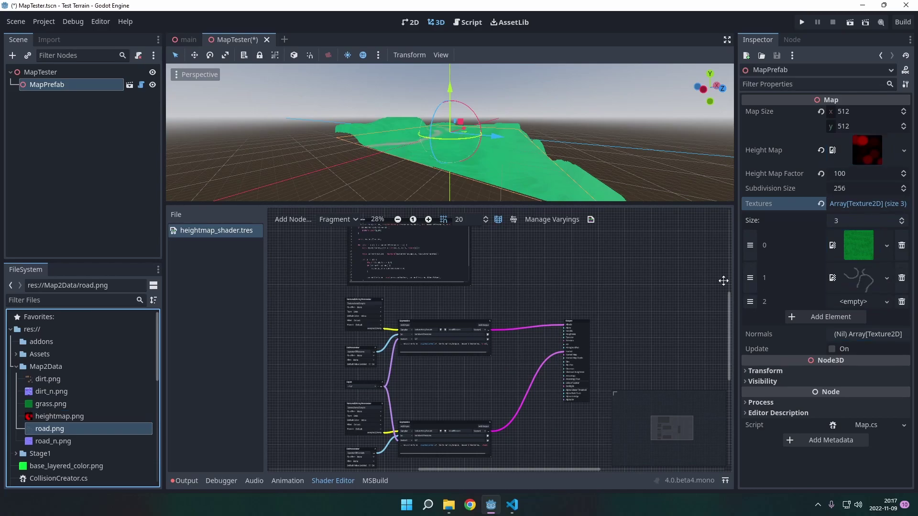
pyautogui.moveTo(872, 305); pyautogui.dragTo(871, 306)
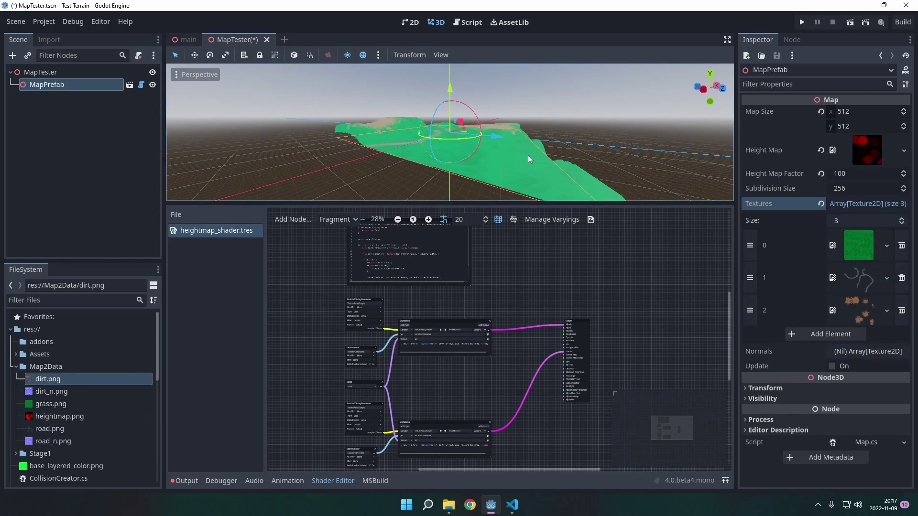
# Create MapPrefab's Normals array with size 2 and assign road_n.png and dirt_n.png to its elements.
pyautogui.moveTo(528, 154); pyautogui.dragTo(601, 191, button='middle')
pyautogui.click(893, 352)
pyautogui.click(897, 366)
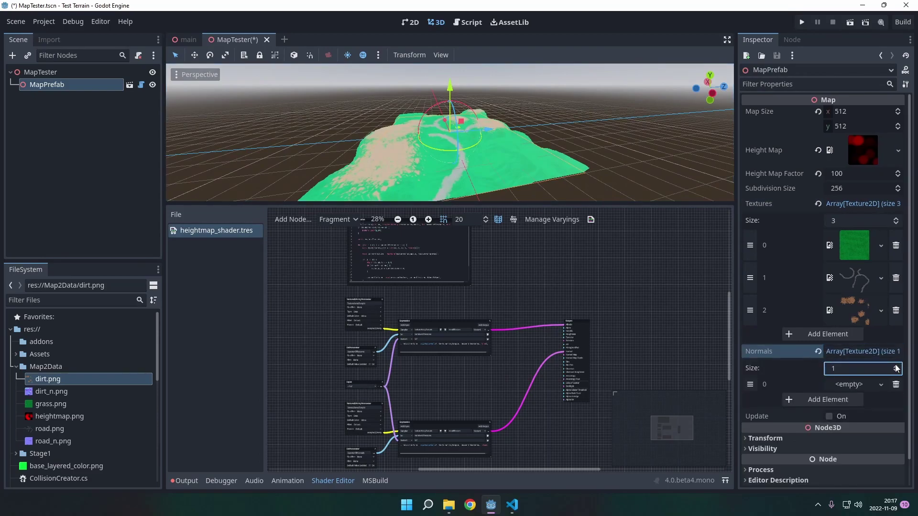
pyautogui.click(897, 366)
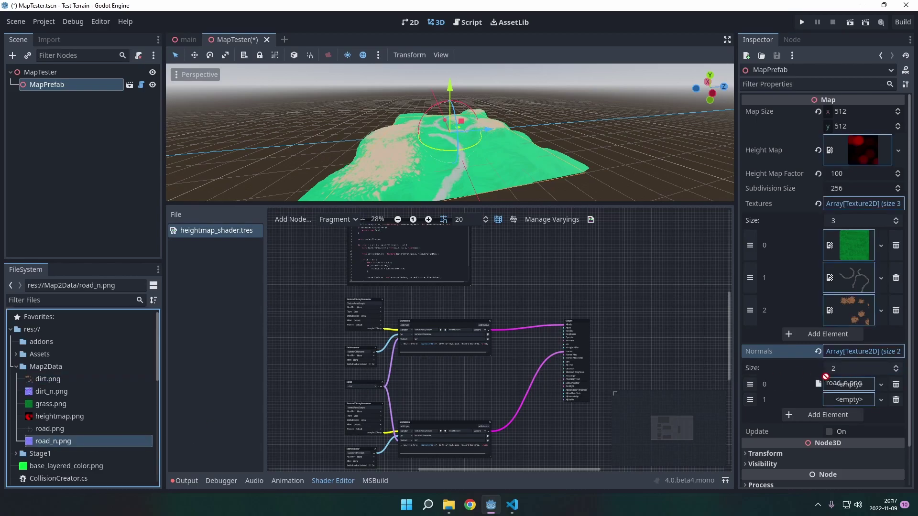
pyautogui.moveTo(833, 377); pyautogui.dragTo(833, 384)
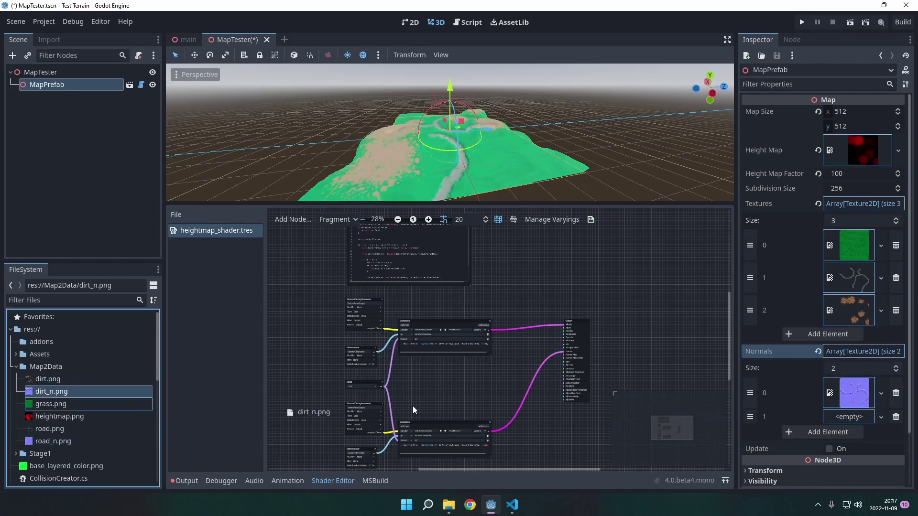
pyautogui.moveTo(543, 189); pyautogui.dragTo(409, 146, button='middle')
pyautogui.scroll(3, 422, 170)
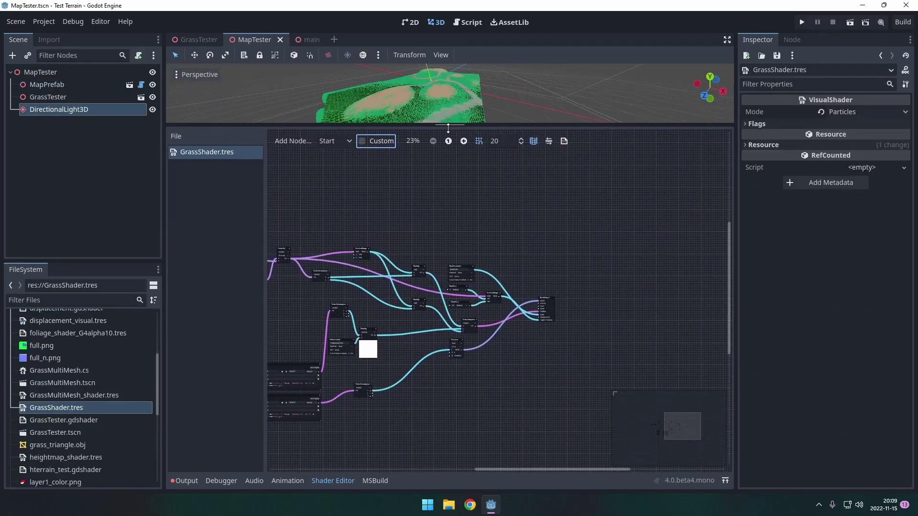
# Shrink the shader editor to enlarge the 3D viewport and inspect the grass on the MapTester terrain up close.
pyautogui.moveTo(449, 128); pyautogui.dragTo(496, 350)
pyautogui.moveTo(323, 251); pyautogui.dragTo(403, 208, button='middle')
pyautogui.scroll(8, 402, 207)
pyautogui.moveTo(618, 231); pyautogui.dragTo(564, 192, button='middle')
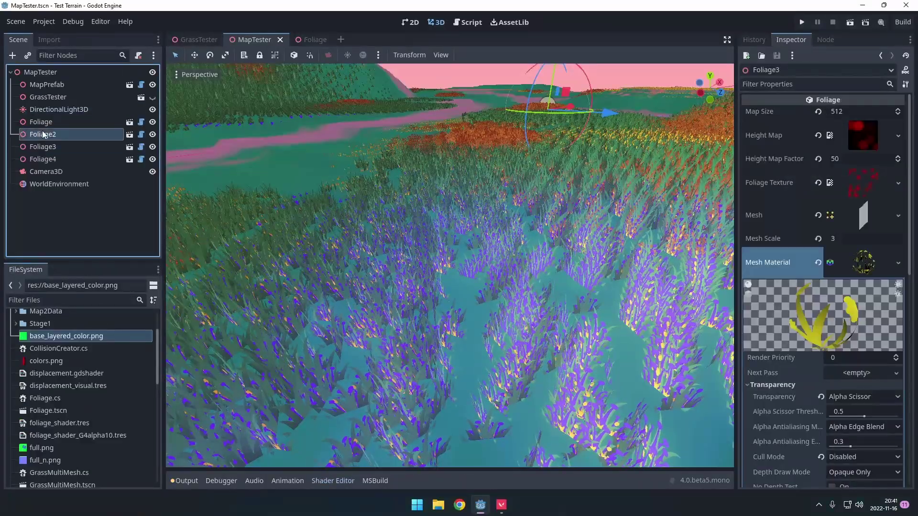
# Select the Foliage node and inspect its orange plants on the terrain.
pyautogui.click(45, 120)
pyautogui.moveTo(451, 249); pyautogui.dragTo(471, 254, button='middle')
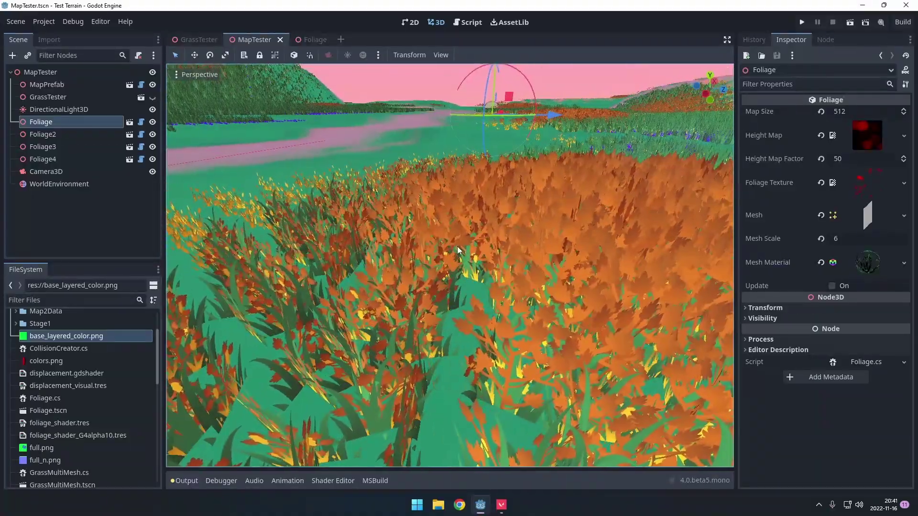
# Examine the dense orange foliage patch on the MapTester terrain from several distances and angles.
pyautogui.scroll(-3, 456, 246)
pyautogui.scroll(4, 478, 227)
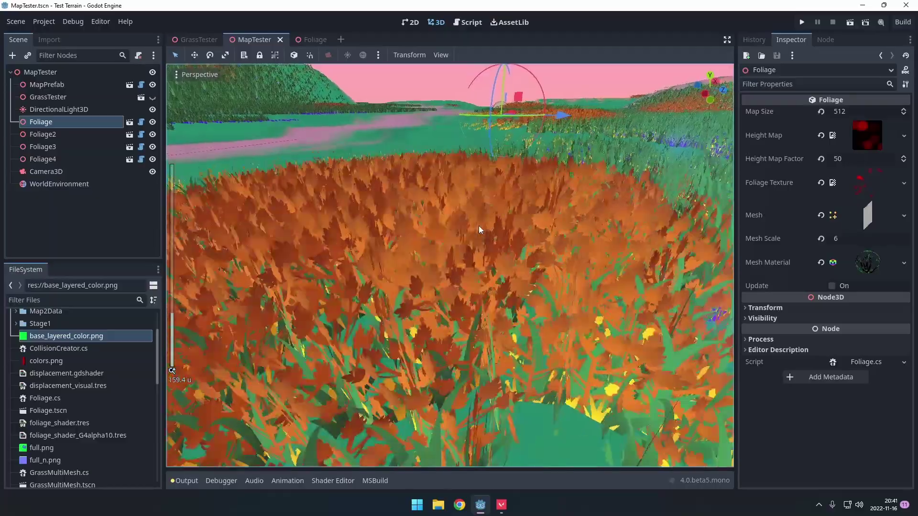
pyautogui.moveTo(478, 225); pyautogui.dragTo(558, 247, button='middle')
pyautogui.scroll(-5, 378, 234)
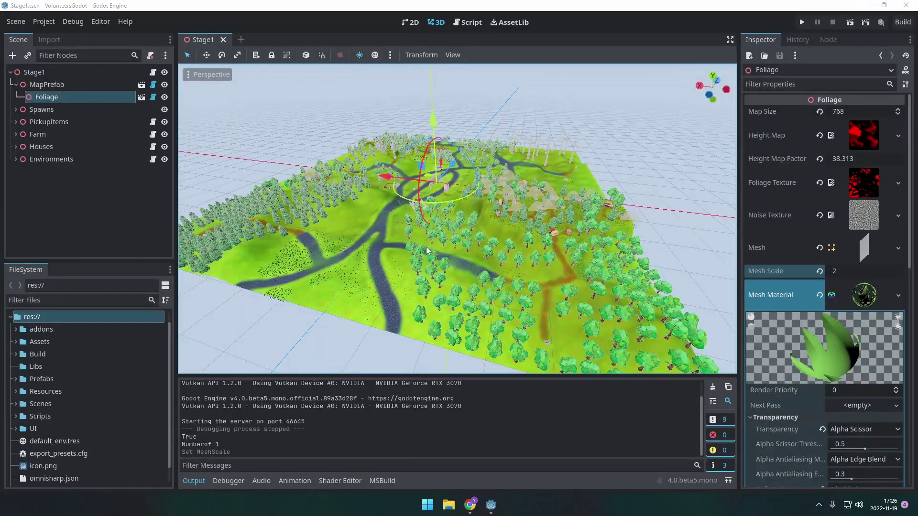
# Review the Stage1 MapPrefab node's terrain properties, select its Foliage node and collapse the Mesh Material settings.
pyautogui.moveTo(427, 250); pyautogui.dragTo(587, 259, button='middle')
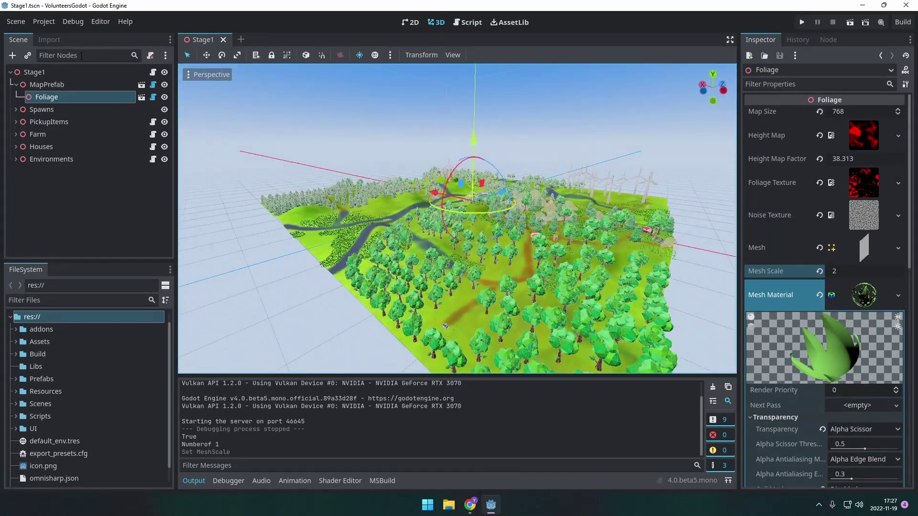
pyautogui.click(51, 87)
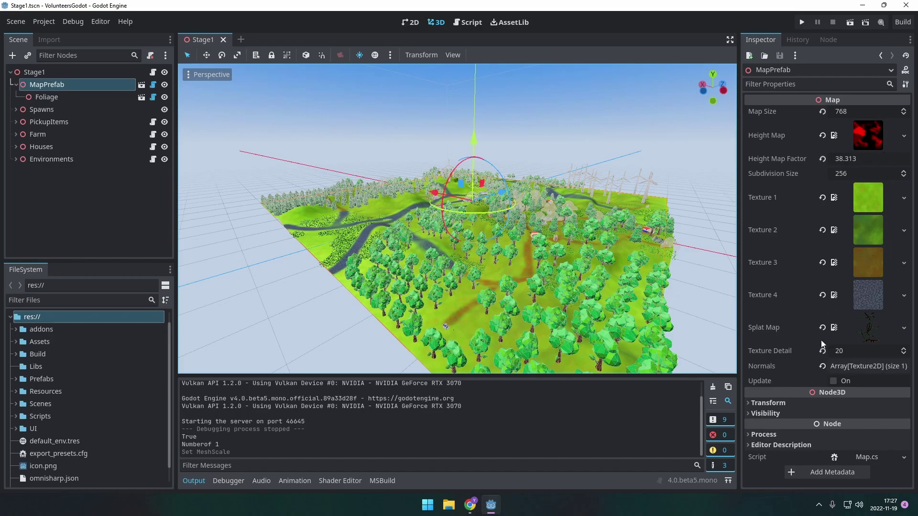
pyautogui.click(70, 99)
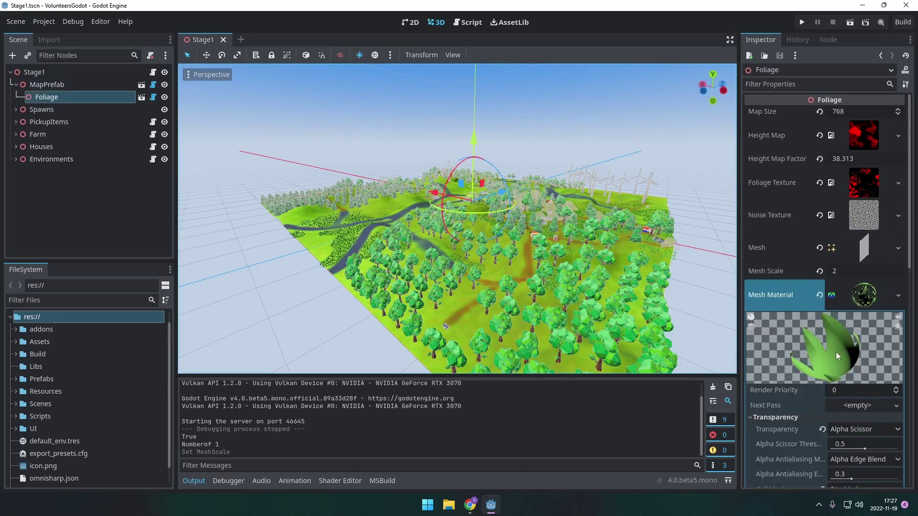
pyautogui.click(858, 296)
pyautogui.scroll(-2, 477, 220)
pyautogui.scroll(2, 475, 216)
# Inspect the grass blades beneath the trees on the Stage1 terrain up close.
pyautogui.moveTo(438, 246); pyautogui.dragTo(567, 194, button='middle')
pyautogui.scroll(7, 628, 223)
pyautogui.scroll(5, 566, 194)
pyautogui.scroll(5, 443, 177)
pyautogui.moveTo(442, 177)
pyautogui.mouseDown(button='middle')
pyautogui.moveTo(467, 143)
pyautogui.moveTo(464, 252)
pyautogui.moveTo(465, 228)
pyautogui.moveTo(420, 209)
pyautogui.moveTo(459, 181)
pyautogui.mouseUp(button='middle')
pyautogui.scroll(5, 419, 210)
pyautogui.scroll(-3, 485, 165)
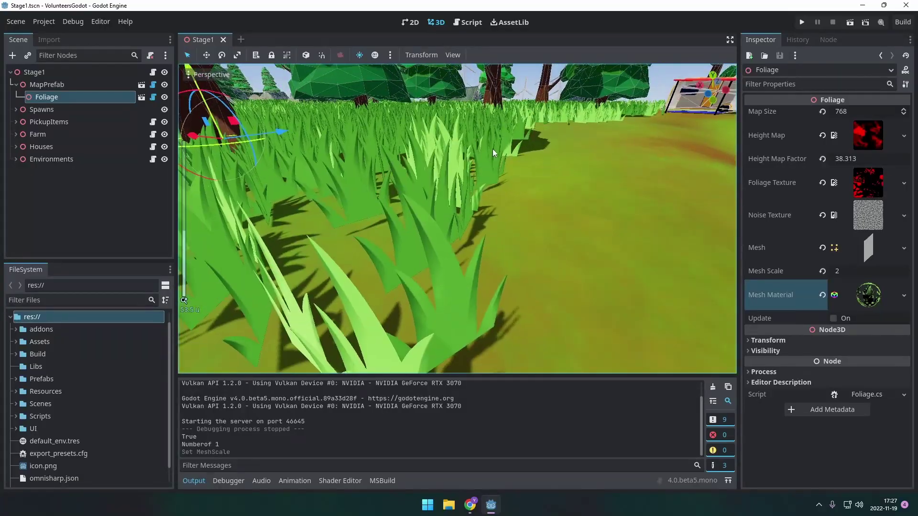
# Survey the Stage1 landscape, including its grass-covered hills, roads and wind turbine area.
pyautogui.moveTo(493, 148); pyautogui.dragTo(366, 286, button='middle')
pyautogui.scroll(2, 549, 214)
pyautogui.scroll(-3, 575, 204)
pyautogui.scroll(18, 367, 287)
pyautogui.moveTo(589, 217); pyautogui.dragTo(436, 151, button='middle')
pyautogui.keyDown('shift'); pyautogui.moveTo(612, 287); pyautogui.dragTo(414, 182, button='middle'); pyautogui.keyUp('shift')
pyautogui.keyDown('shift'); pyautogui.moveTo(447, 248); pyautogui.dragTo(430, 300, button='middle'); pyautogui.keyUp('shift')
pyautogui.scroll(-10, 429, 301)
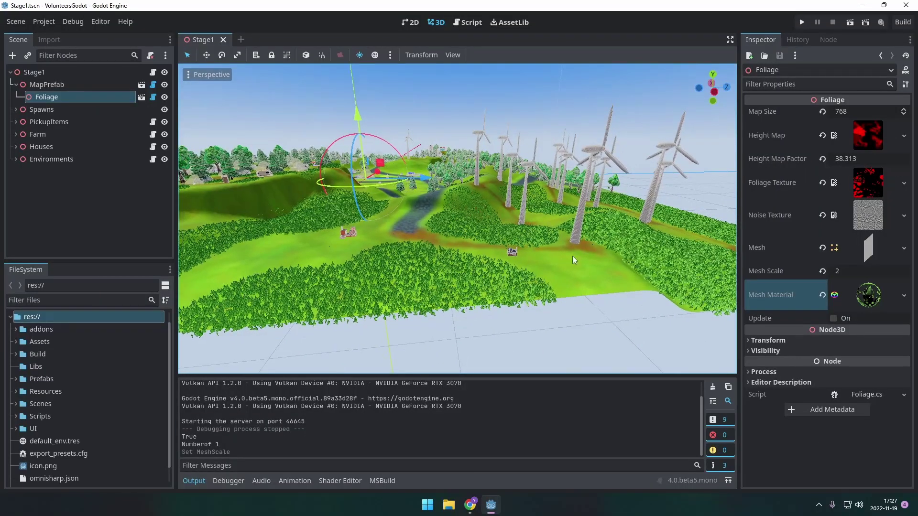
# Examine the Stage1 wind turbines and the terrain's outer edge from above.
pyautogui.scroll(6, 573, 256)
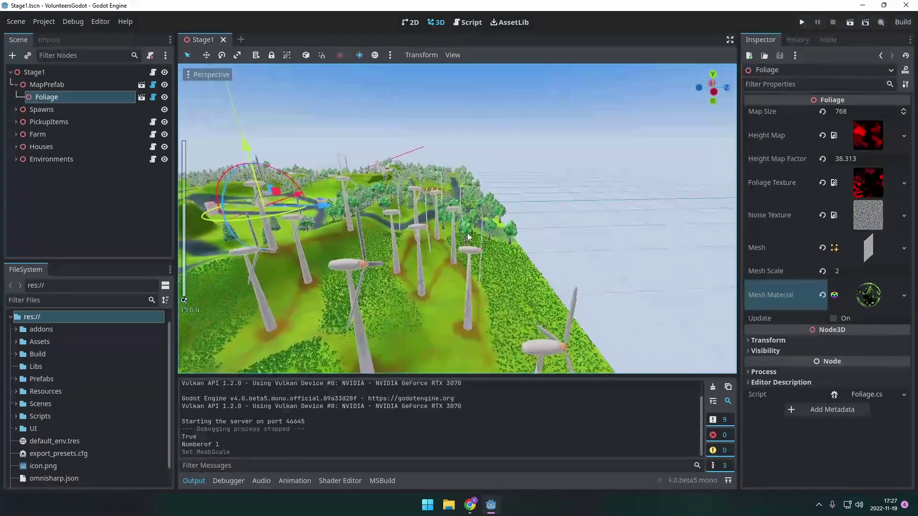
pyautogui.scroll(-20, 468, 234)
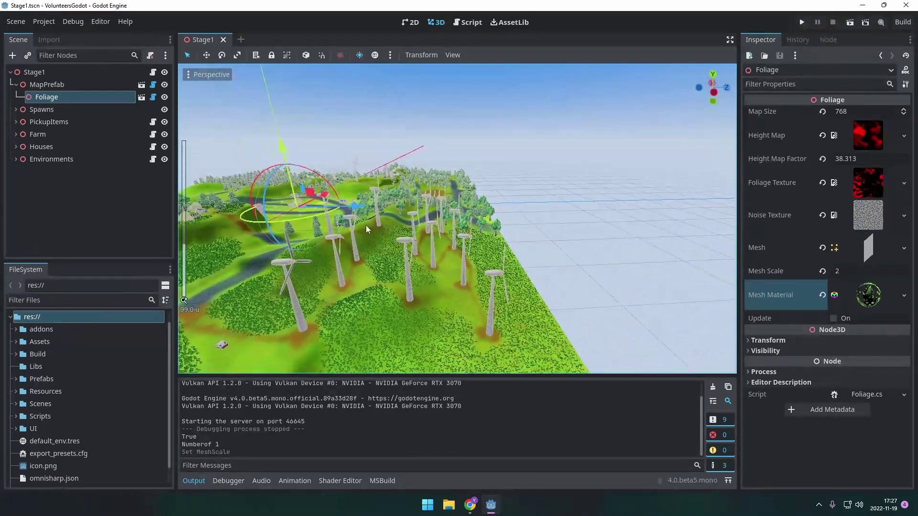
pyautogui.moveTo(358, 233); pyautogui.dragTo(471, 301, button='middle')
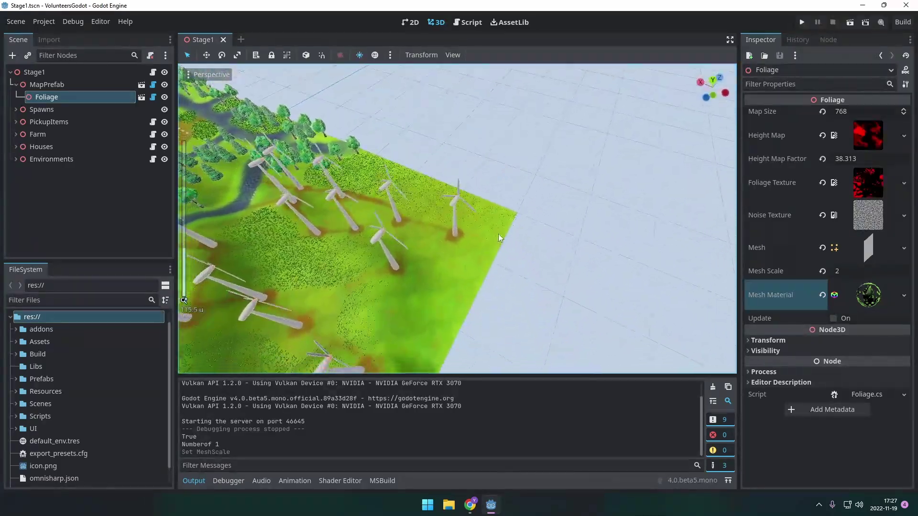
pyautogui.keyDown('shift'); pyautogui.moveTo(498, 238); pyautogui.dragTo(204, 160, button='middle'); pyautogui.keyUp('shift')
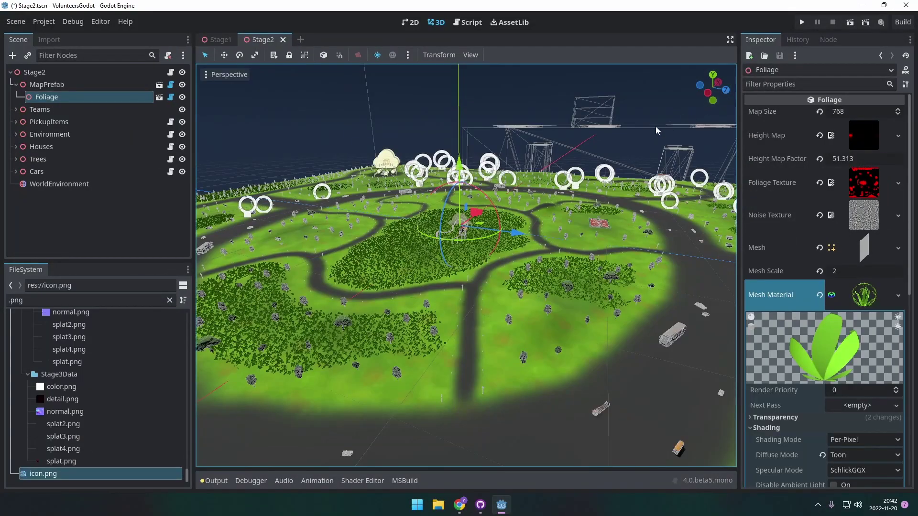
pyautogui.click(656, 131)
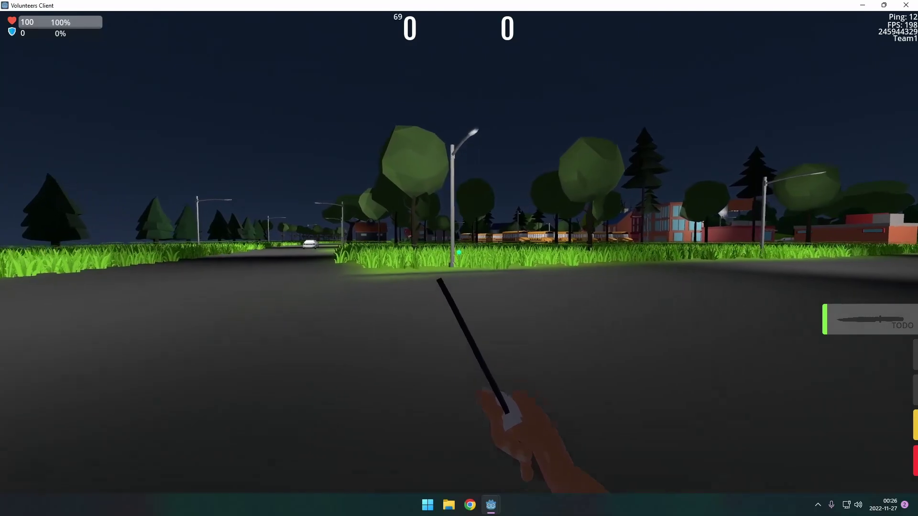
# Walk through the maps in the running Volunteers client to examine the terrain, grass, trees and buildings in-game.
pyautogui.press('w')
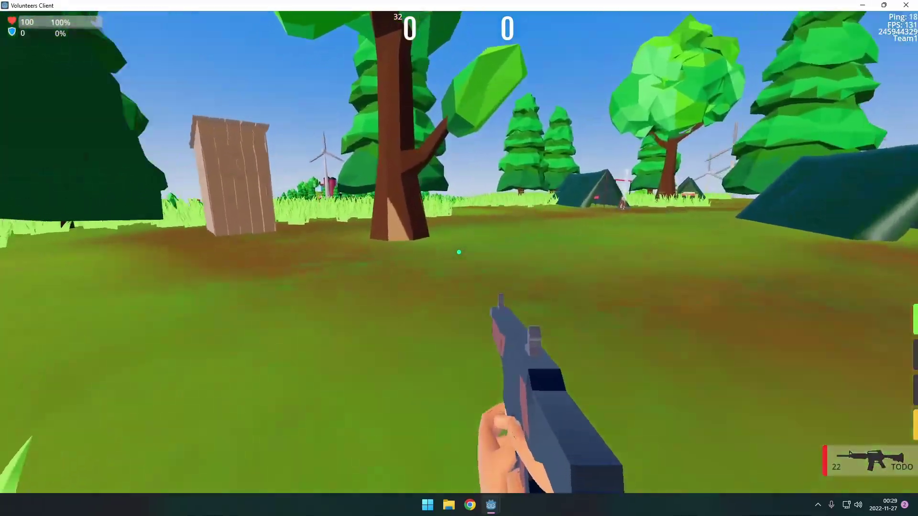
pyautogui.press('w')
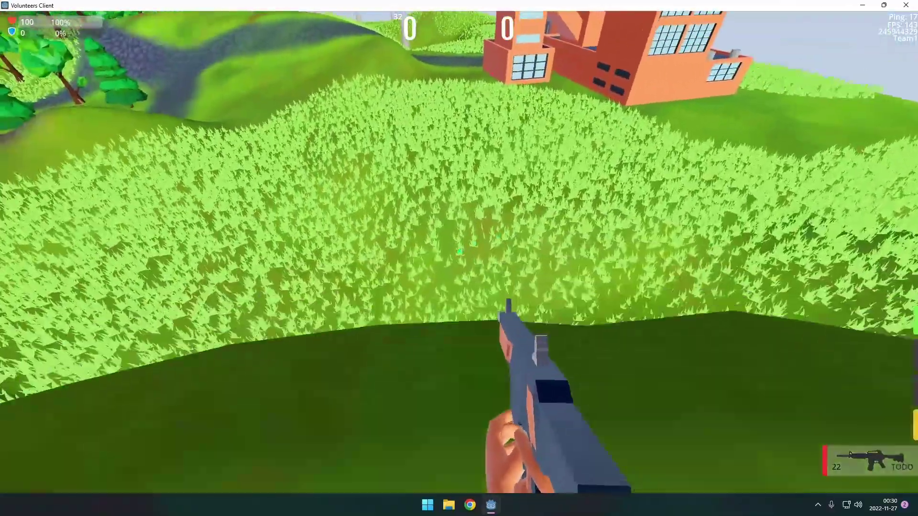
pyautogui.press('w')
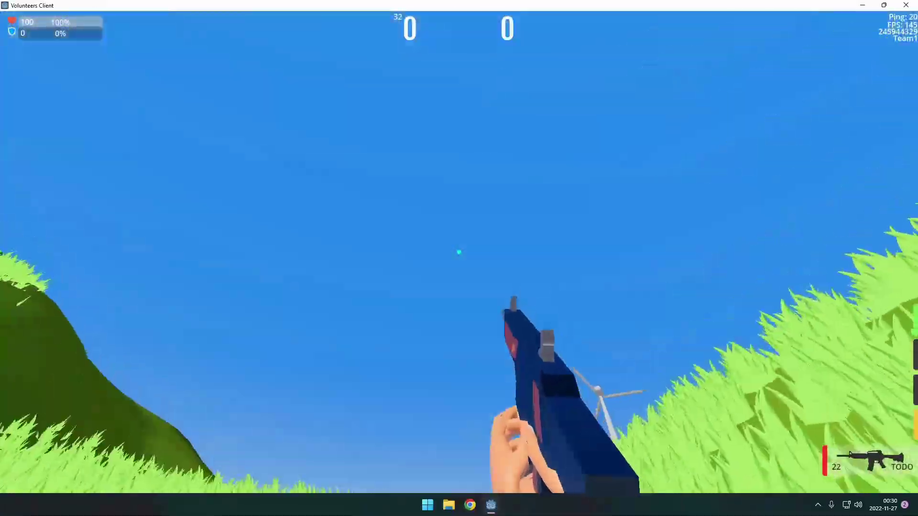
pyautogui.press('w')
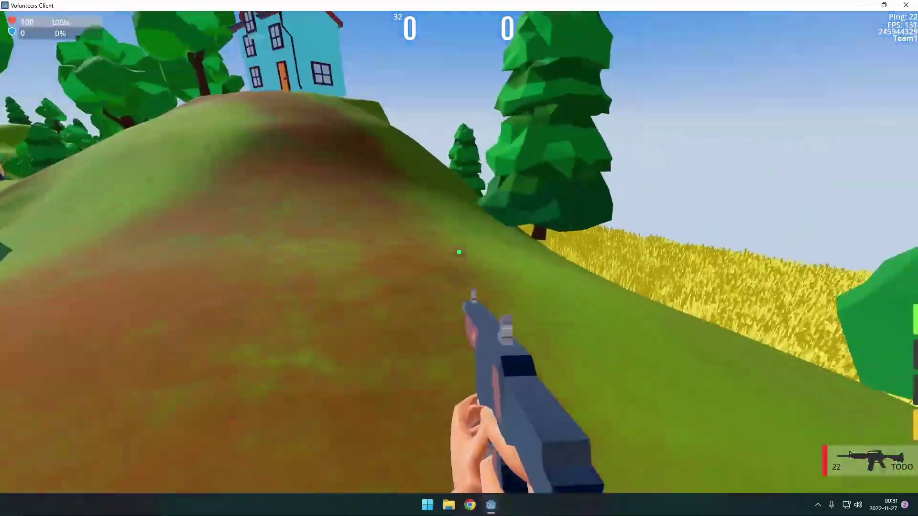
pyautogui.press('w')
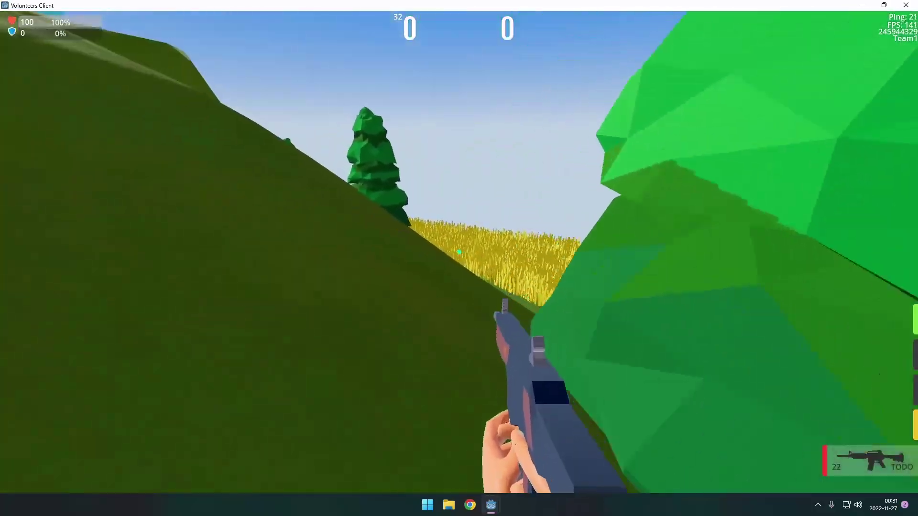
pyautogui.press('w')
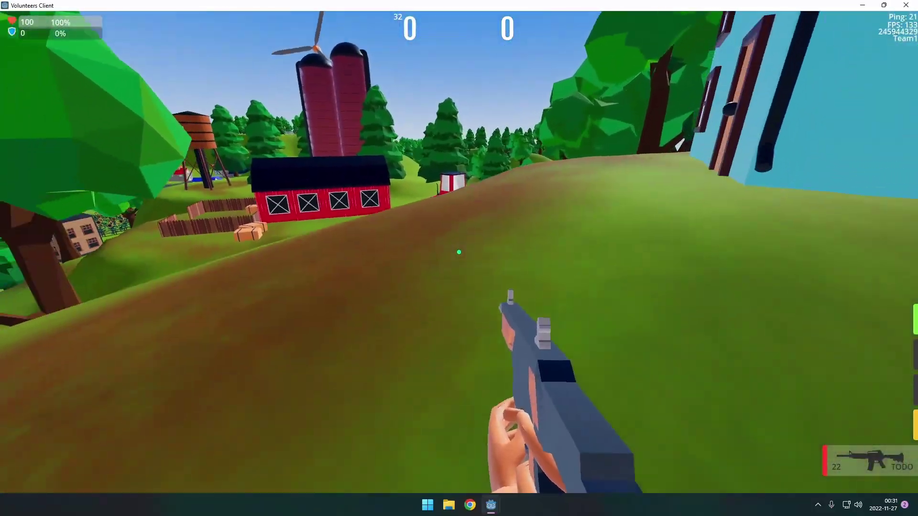